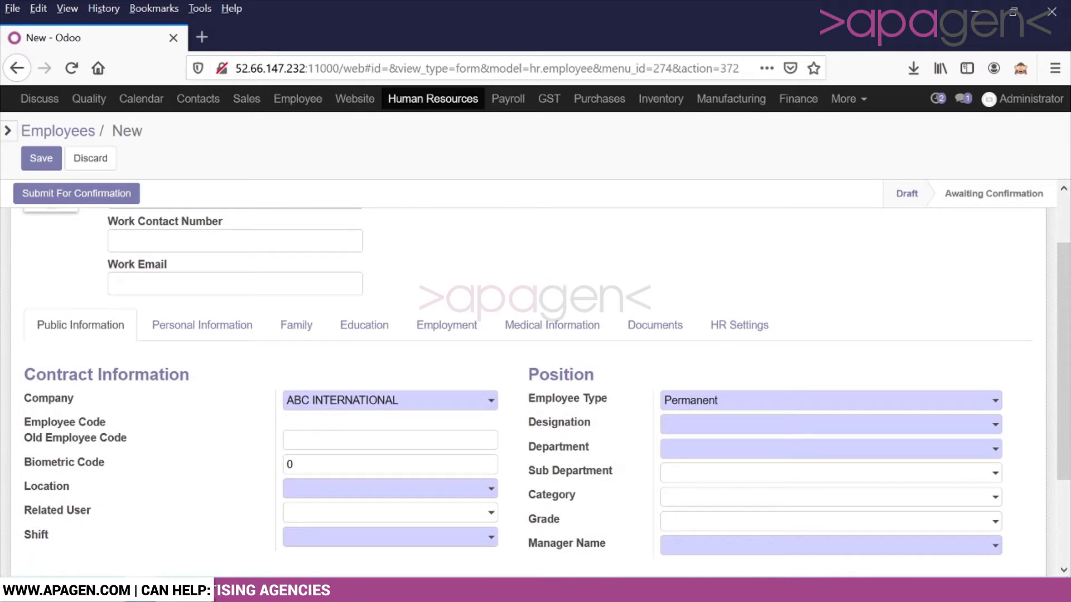
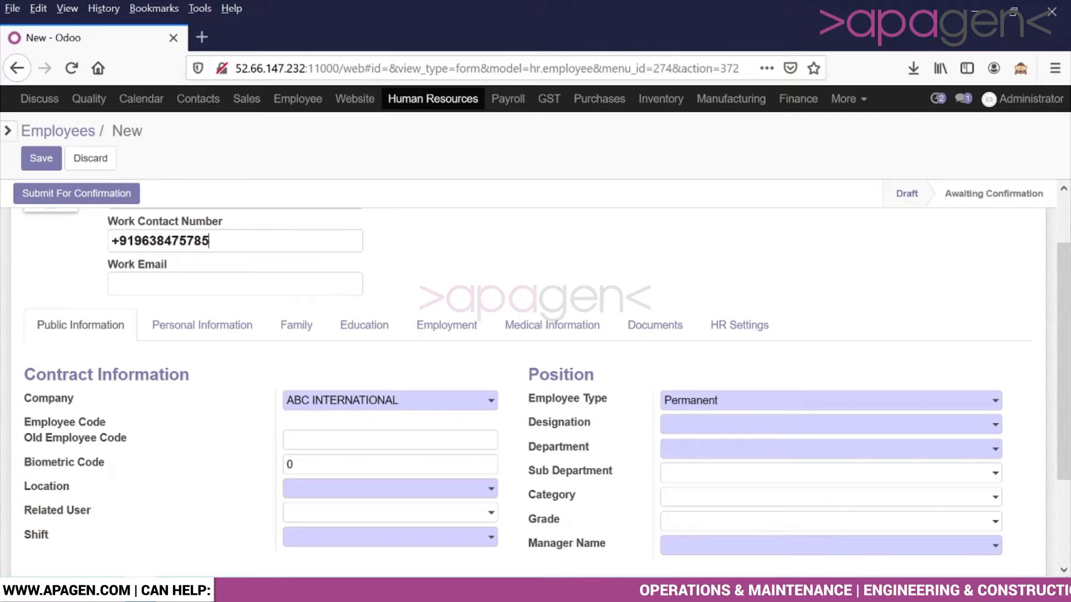
Step: Enter the employee's work phone number and work email address, fixing a typo in the email
{"action": "left_click", "coordinate": [113, 284]}
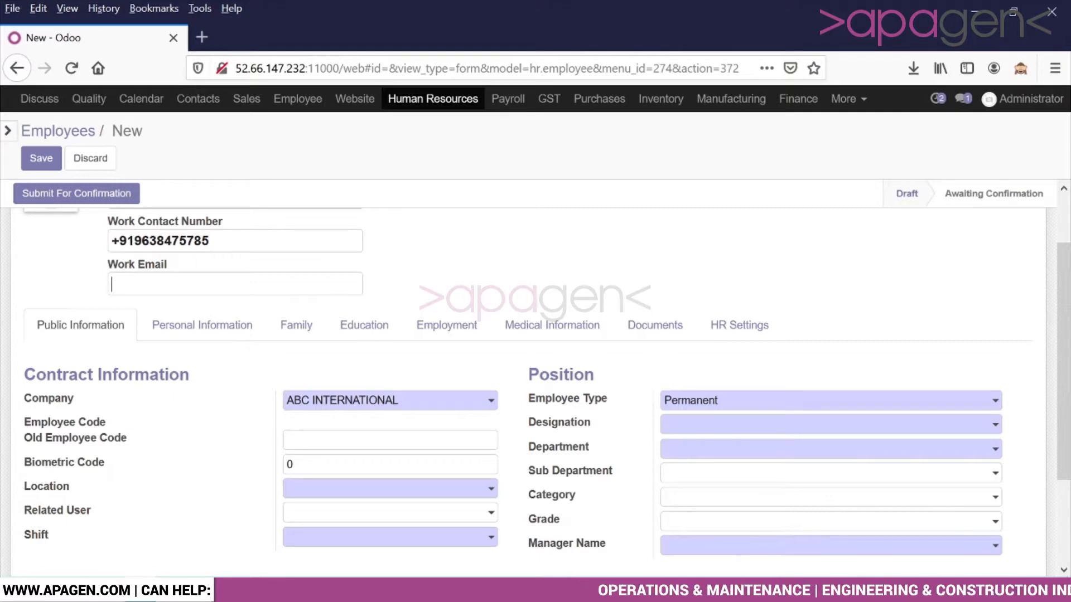
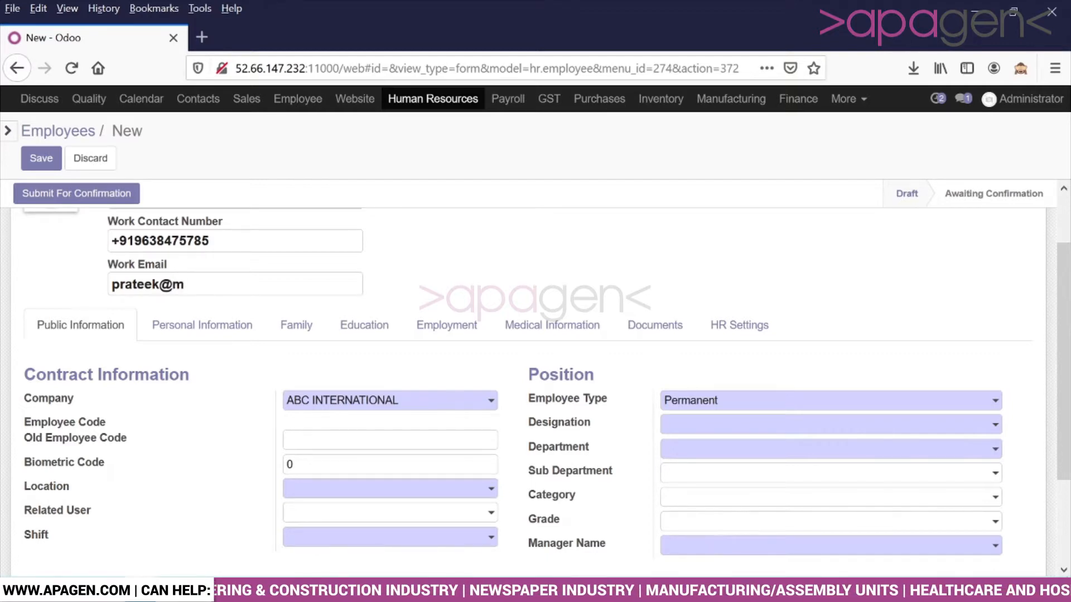
{"action": "key", "text": "Tab"}
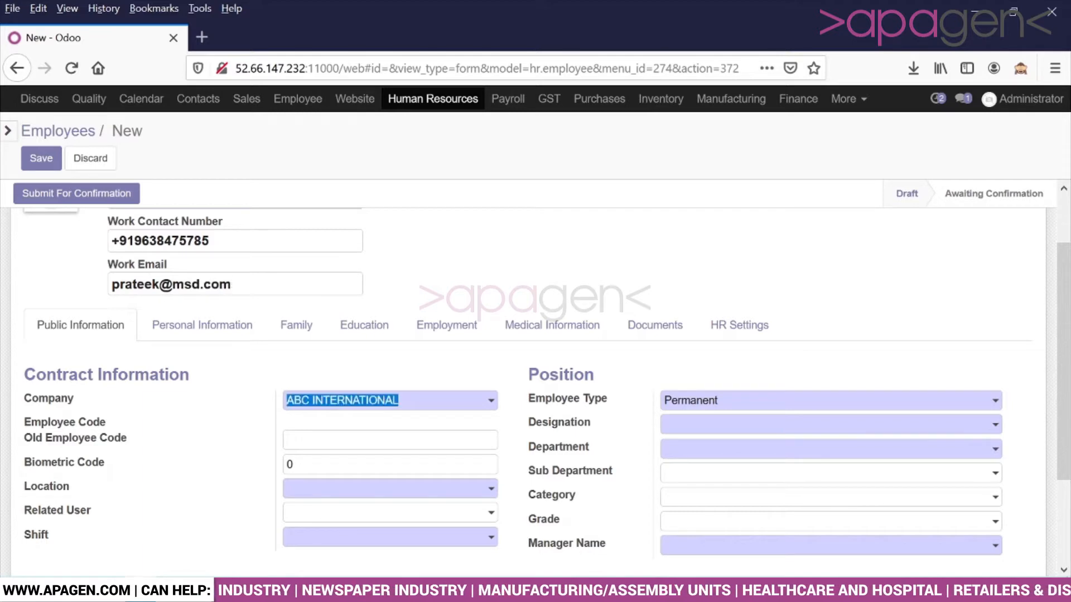
Step: Set biometric code 12, location Gurugram and the day shift
{"action": "scroll", "coordinate": [370, 283], "scroll_direction": "down", "scroll_amount": 3}
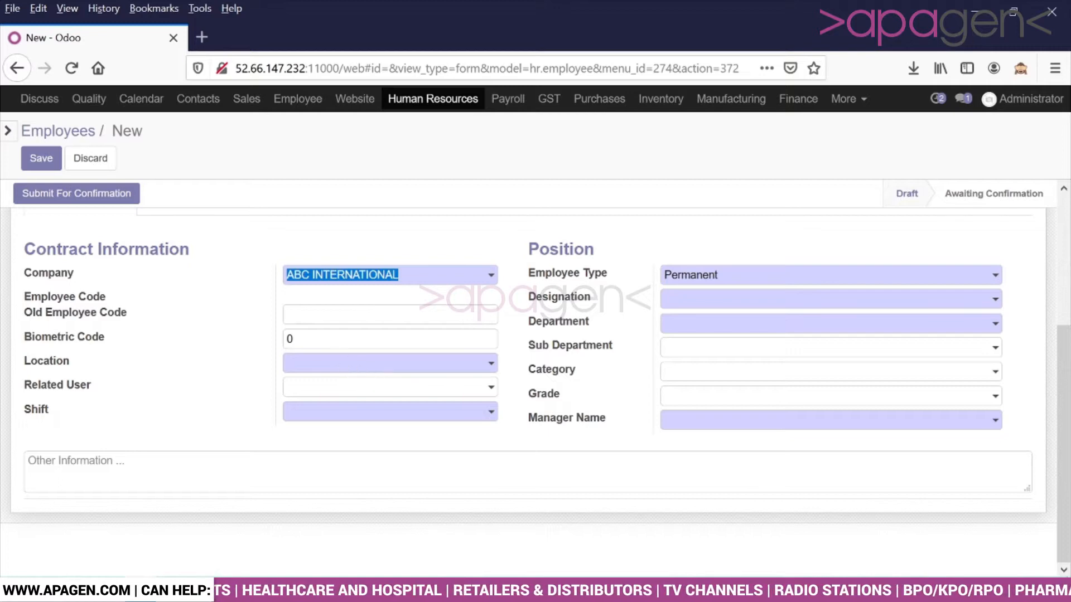
{"action": "key", "text": "Tab"}
{"action": "key", "text": "Tab"}
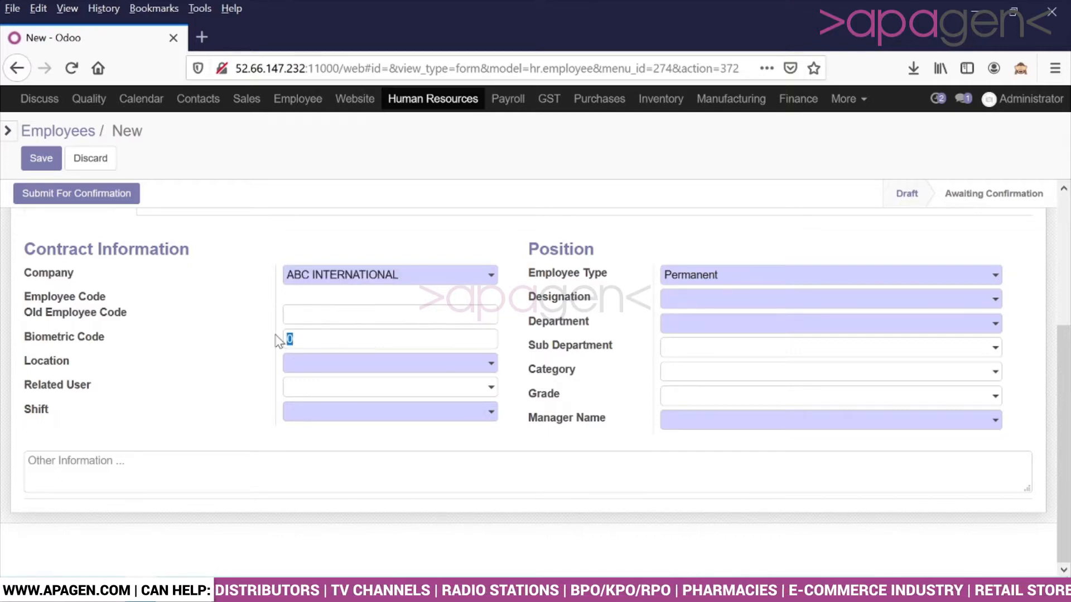
{"action": "type", "text": "12"}
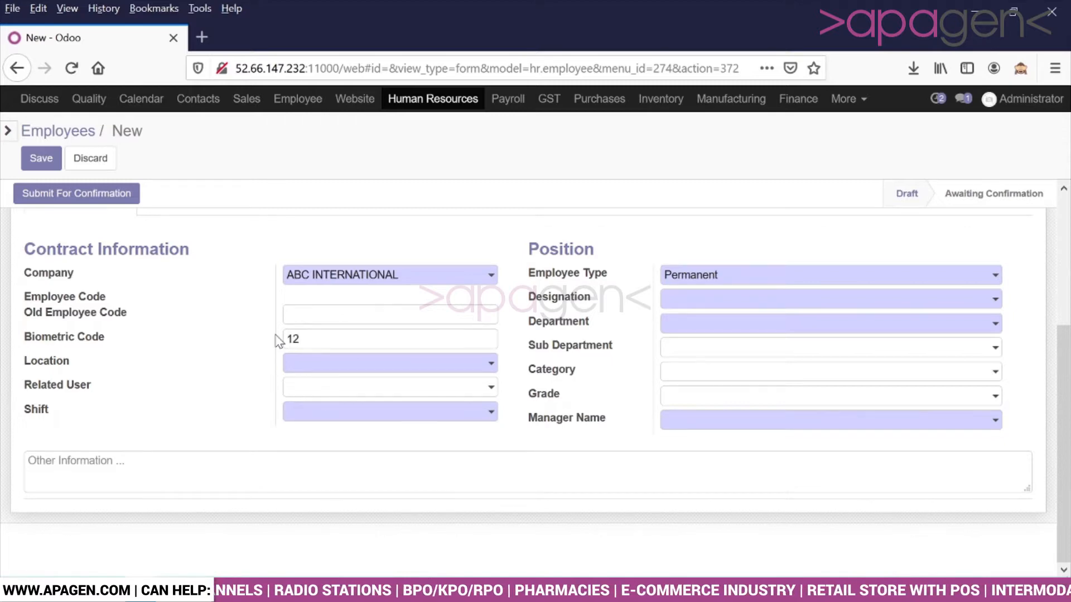
{"action": "left_click", "coordinate": [334, 365]}
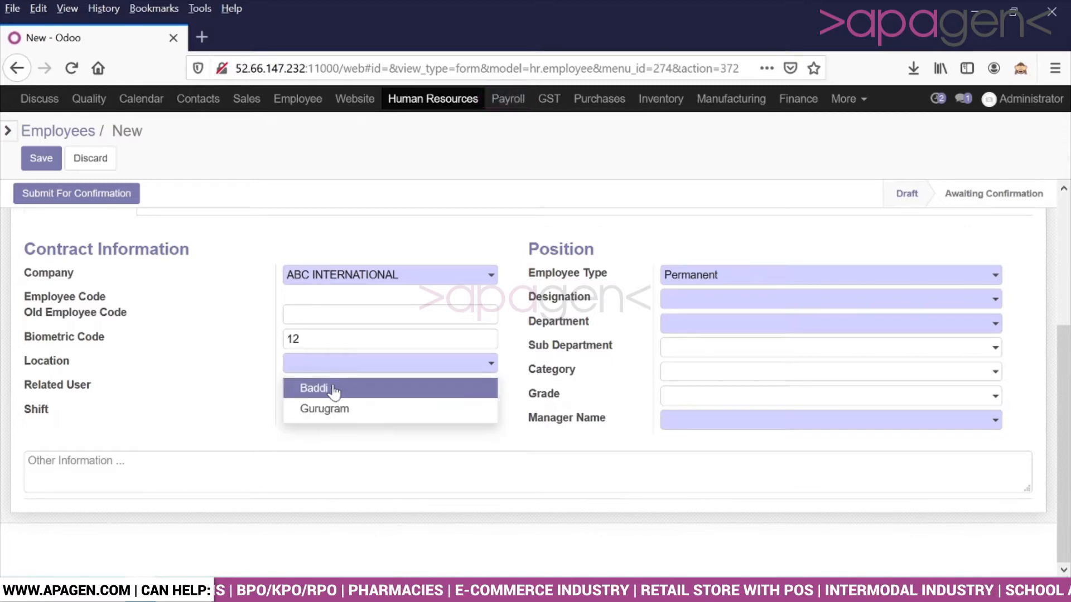
{"action": "left_click", "coordinate": [333, 410]}
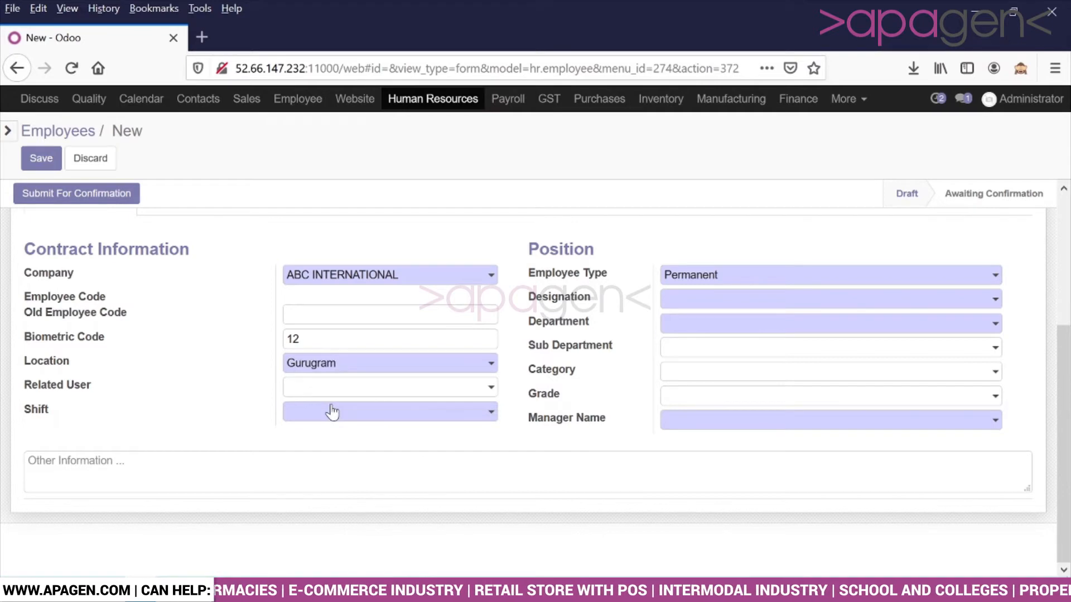
{"action": "left_click", "coordinate": [333, 412]}
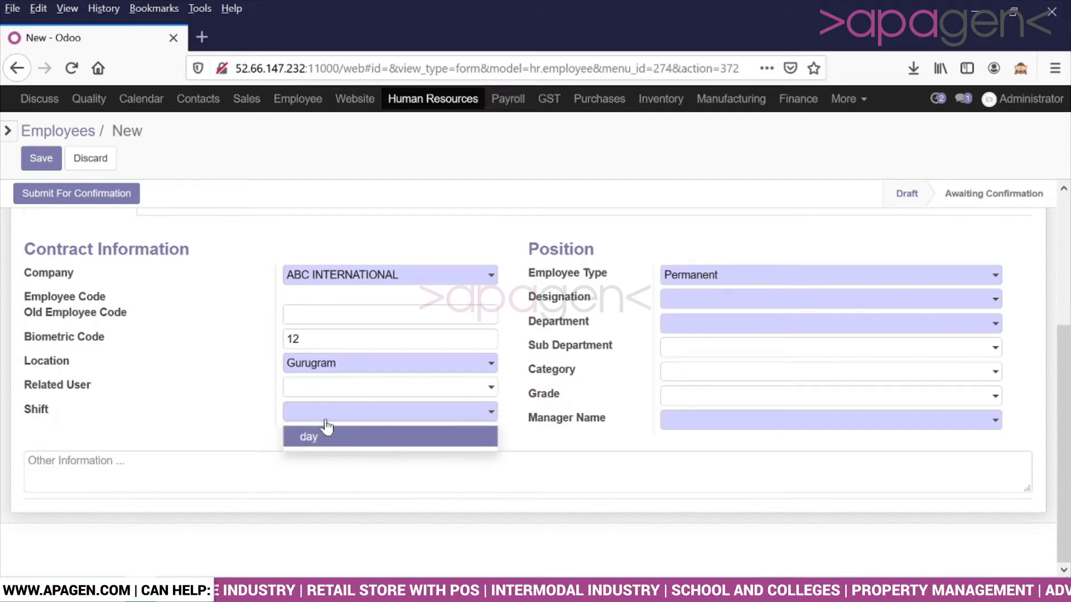
{"action": "left_click", "coordinate": [328, 447]}
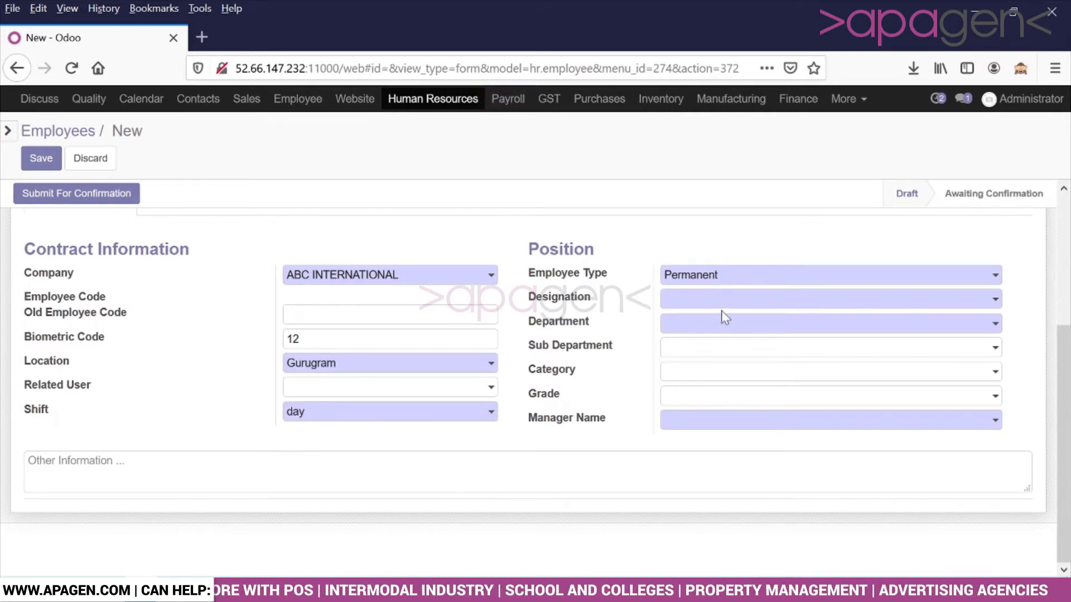
Step: Set designation ASSISTANT ENGINEER and department Maintenance (JSKI), correcting an initial Accounts (JSKI) pick
{"action": "left_click", "coordinate": [738, 307]}
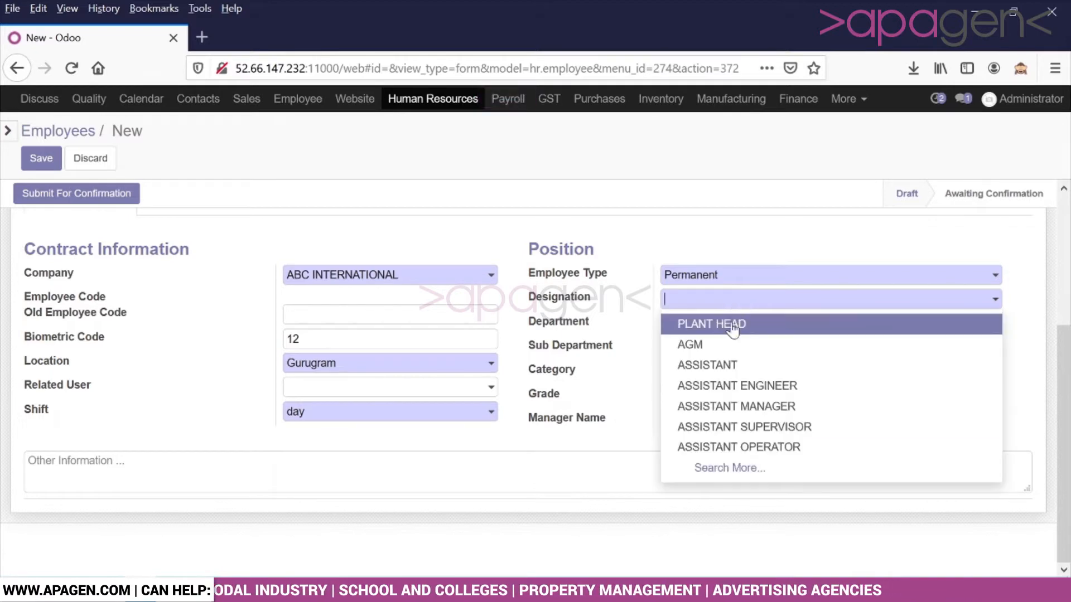
{"action": "left_click", "coordinate": [725, 385]}
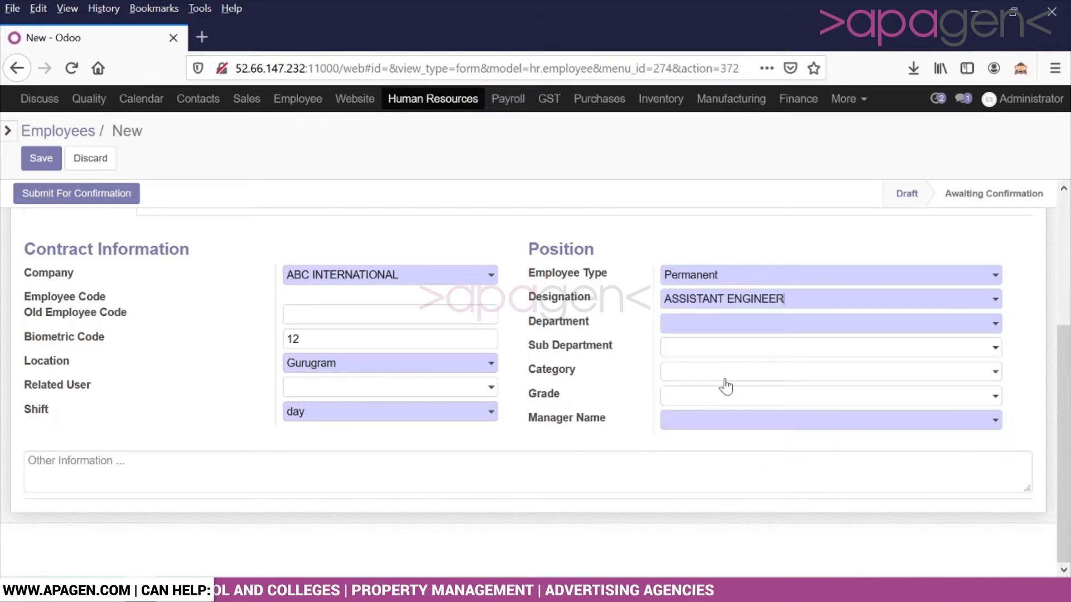
{"action": "left_click", "coordinate": [733, 328]}
{"action": "left_click", "coordinate": [732, 351]}
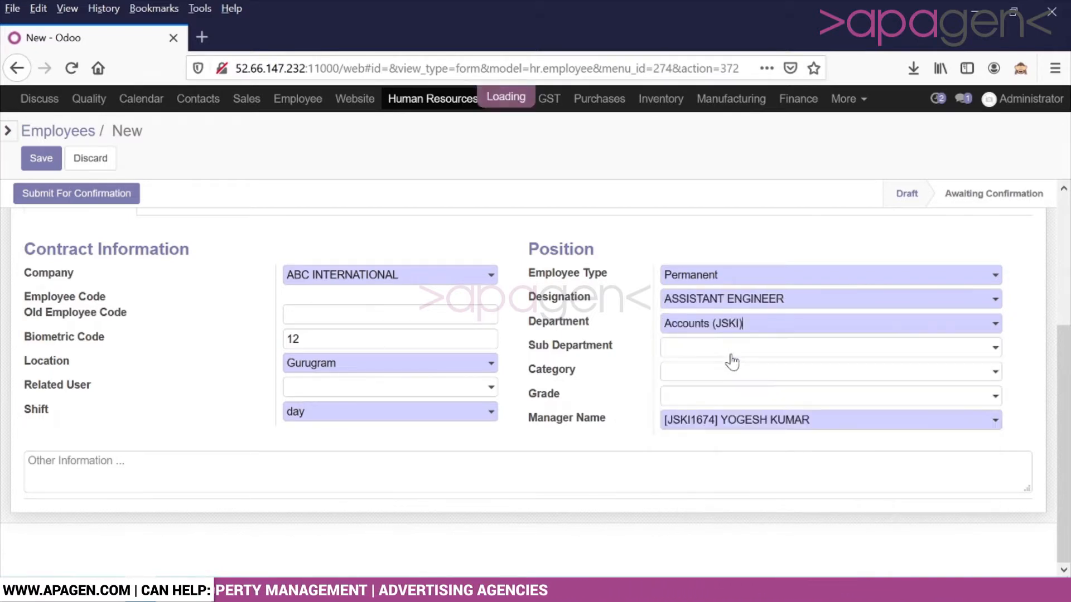
{"action": "left_click", "coordinate": [732, 328]}
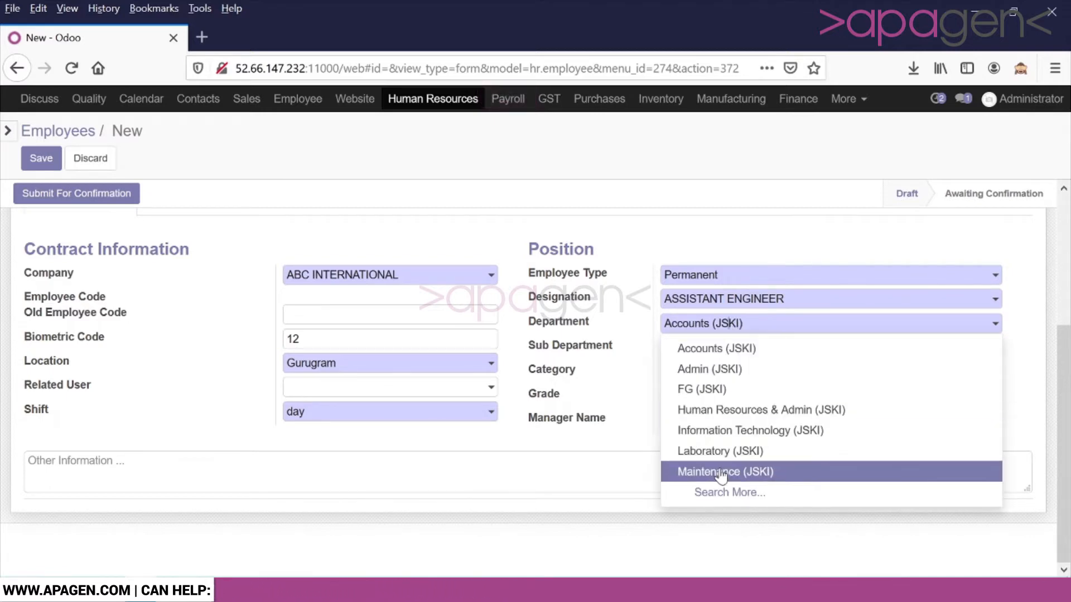
{"action": "left_click", "coordinate": [721, 473]}
Step: Look at sub-departments under FG (JSKI), then restore the department to Maintenance (JSKI)
{"action": "left_click", "coordinate": [725, 352]}
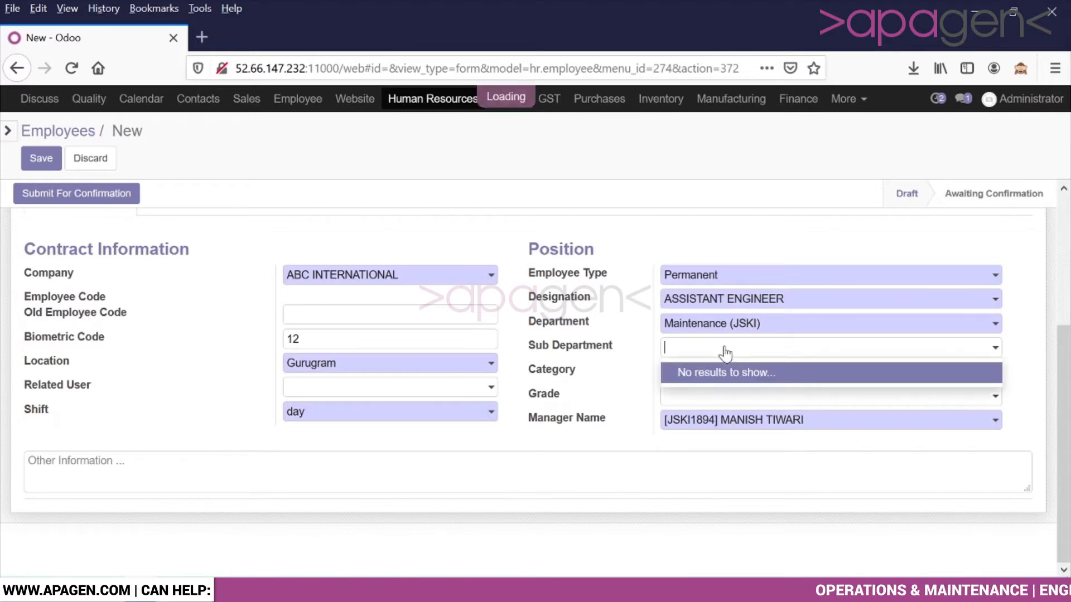
{"action": "left_click", "coordinate": [723, 327]}
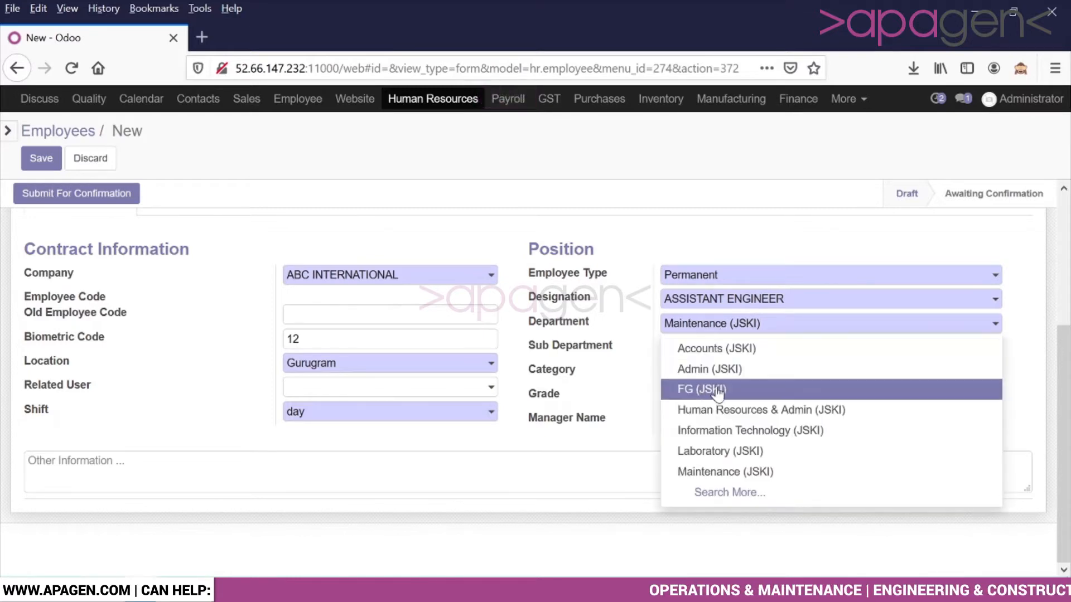
{"action": "left_click", "coordinate": [718, 393]}
{"action": "left_click", "coordinate": [714, 347]}
{"action": "left_click", "coordinate": [713, 346]}
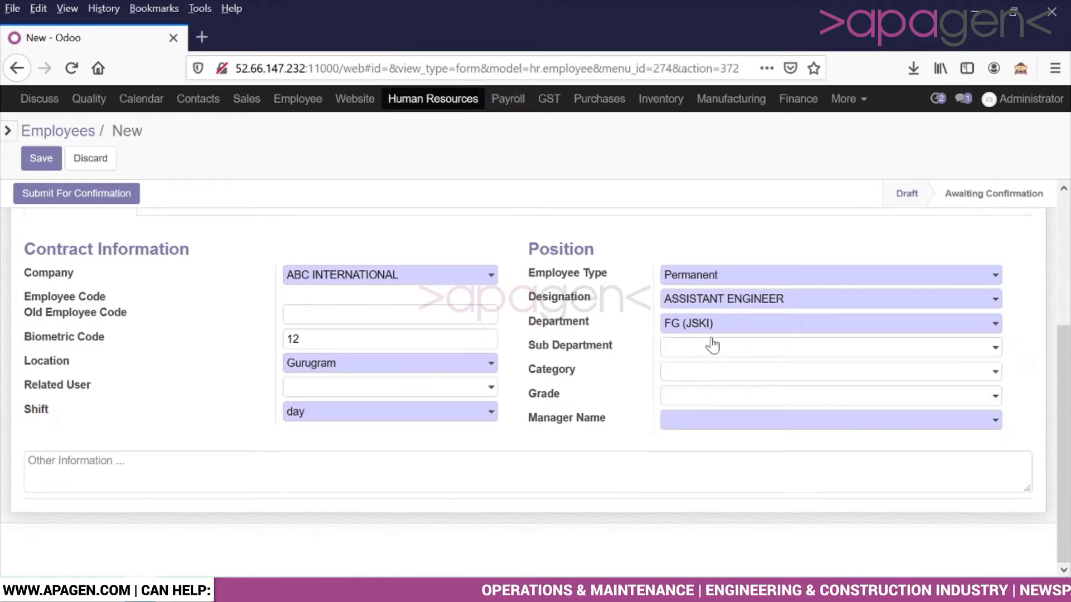
{"action": "left_click", "coordinate": [711, 326]}
{"action": "left_click", "coordinate": [717, 473]}
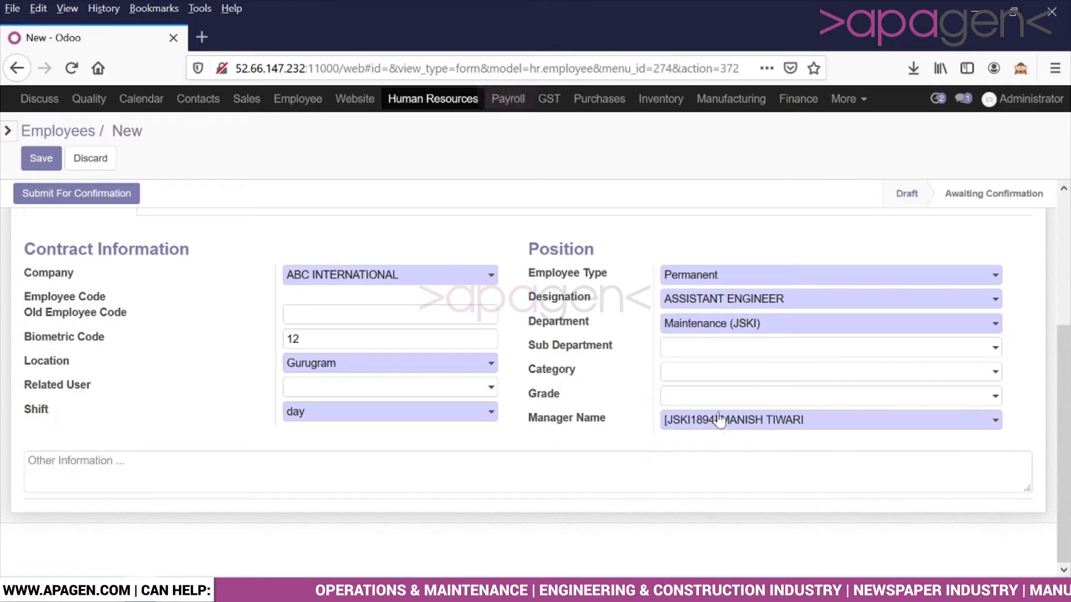
{"action": "left_click", "coordinate": [707, 375]}
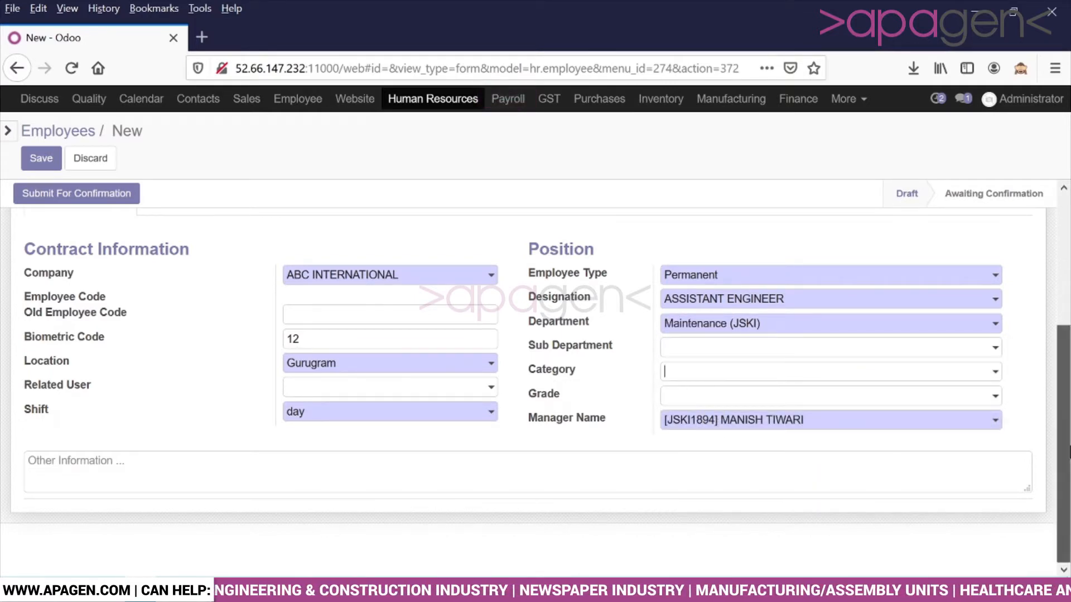
{"action": "scroll", "coordinate": [287, 342], "scroll_direction": "up", "scroll_amount": 2}
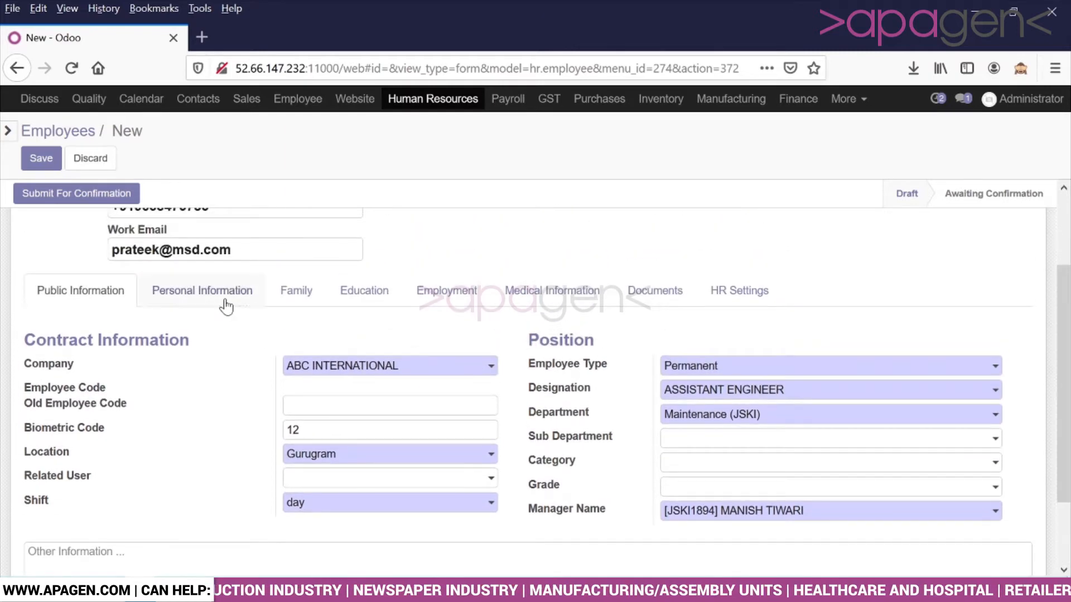
Step: In personal information, mark the employee as having a PAN card and enter its number
{"action": "left_click", "coordinate": [226, 305]}
{"action": "scroll", "coordinate": [230, 308], "scroll_direction": "down", "scroll_amount": 3}
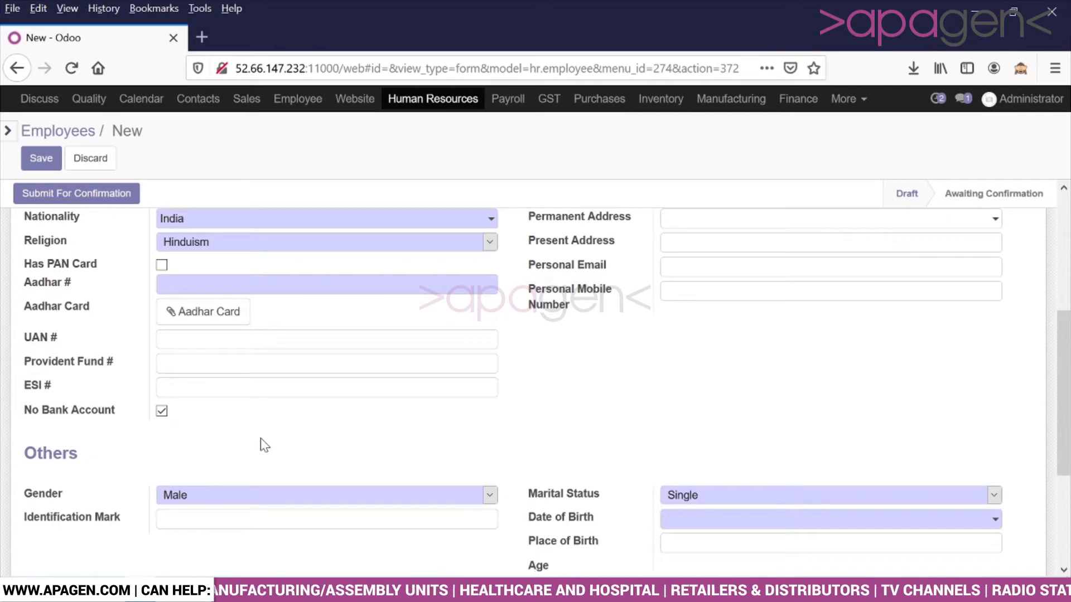
{"action": "left_click", "coordinate": [162, 266]}
{"action": "type", "text": "QWE"}
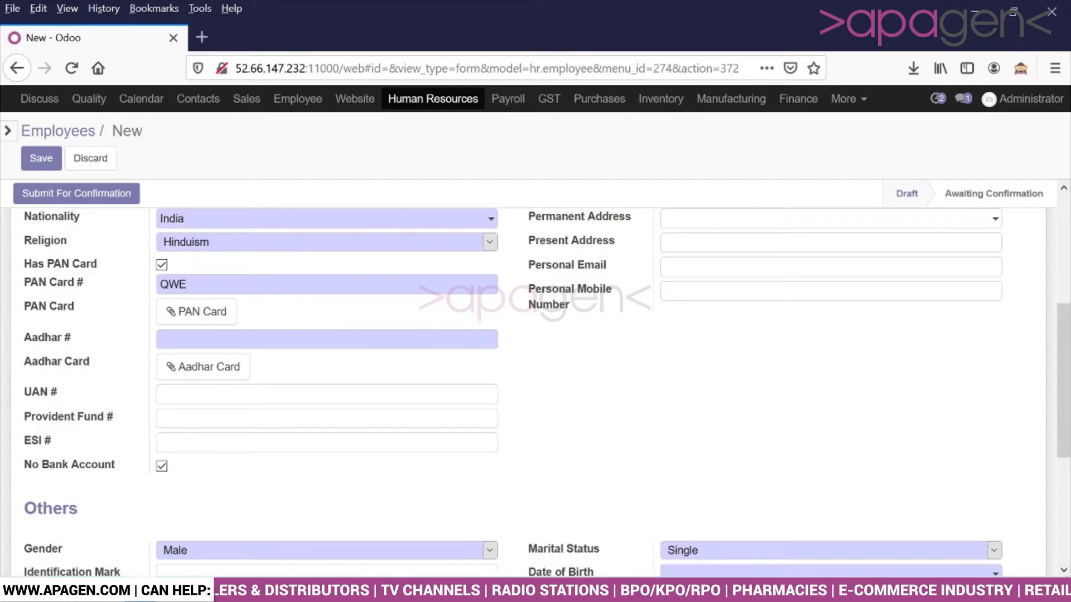
{"action": "type", "text": "TGG"}
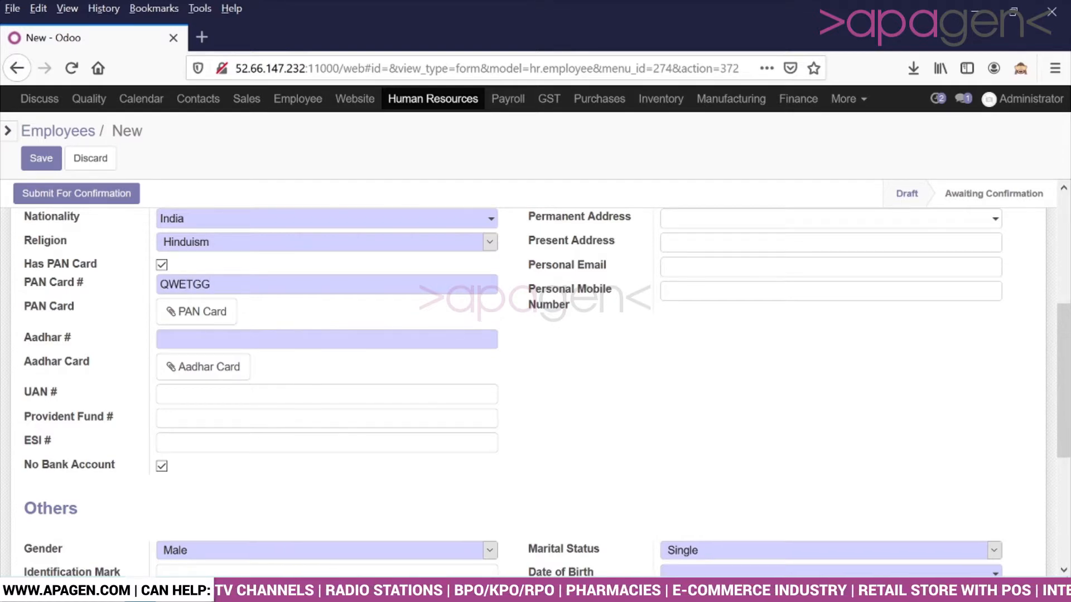
{"action": "type", "text": "YTE"}
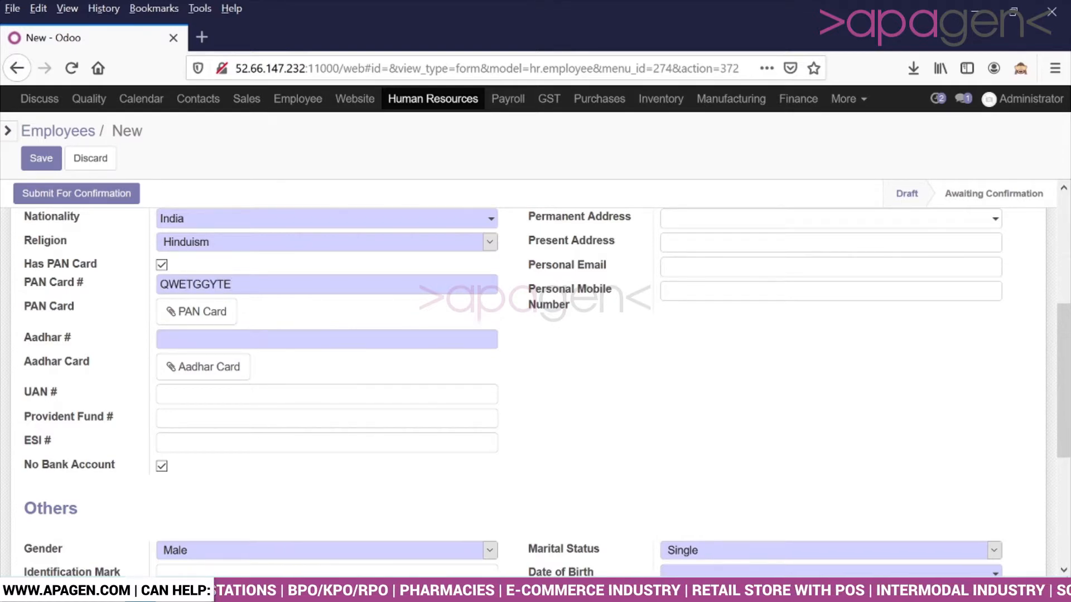
Step: Dismiss the server error and enter the employee's Aadhar number
{"action": "left_click", "coordinate": [181, 339]}
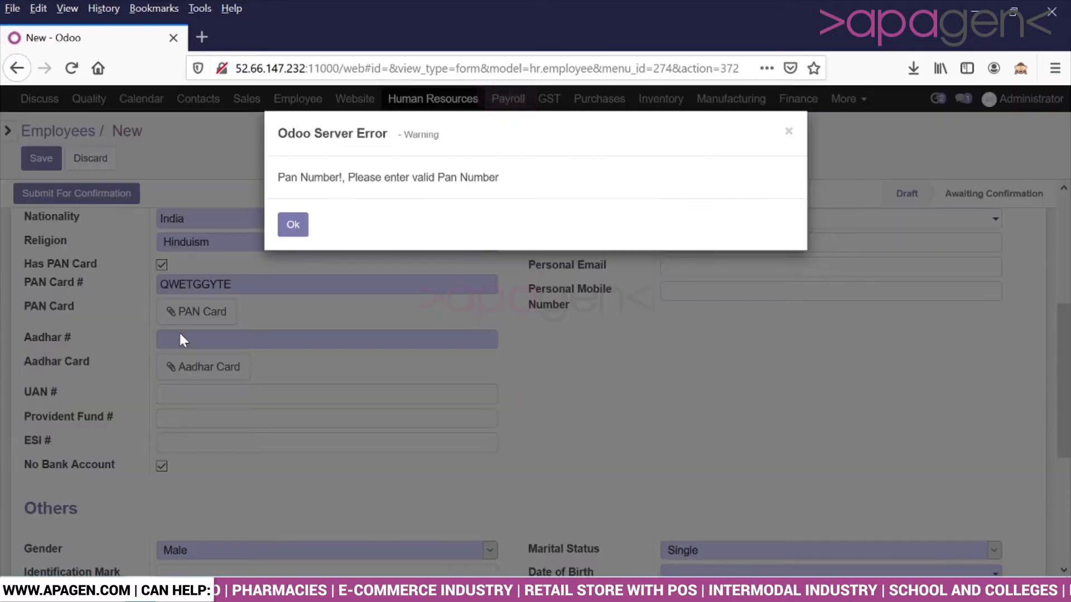
{"action": "left_click", "coordinate": [293, 224]}
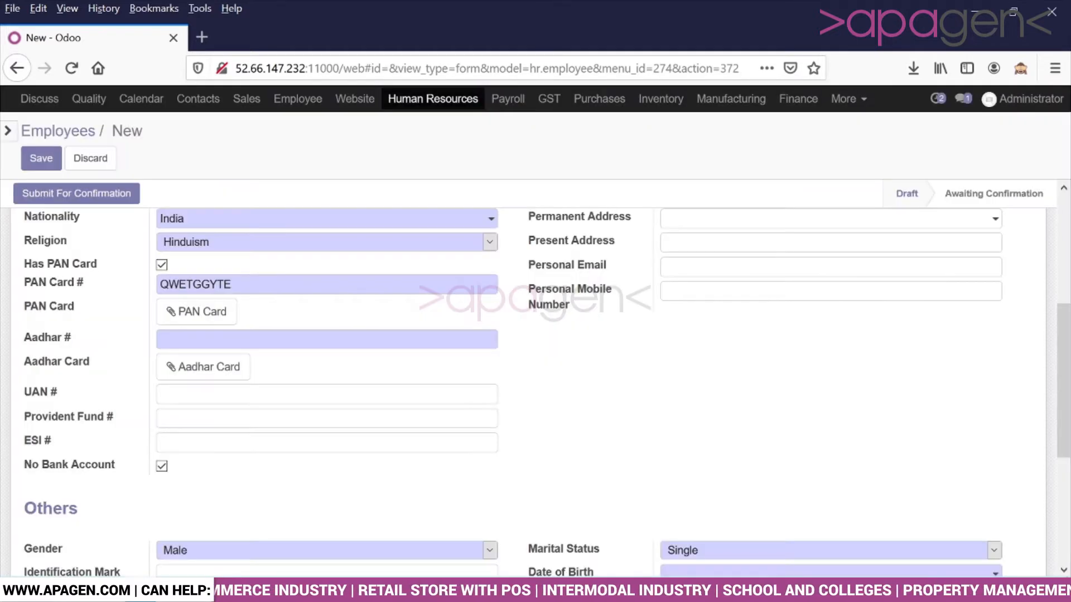
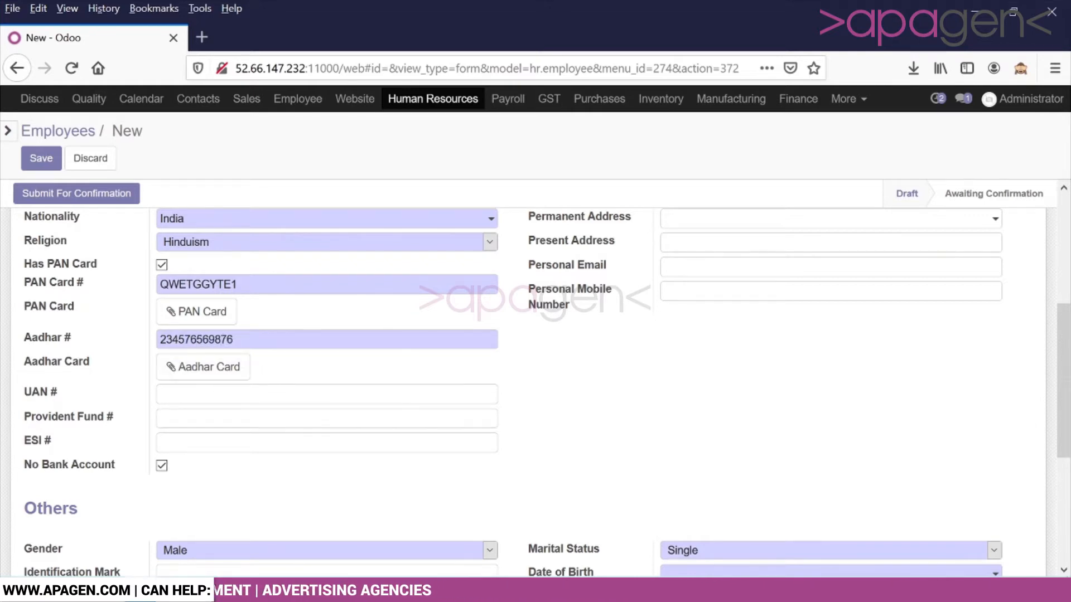
{"action": "scroll", "coordinate": [221, 405], "scroll_direction": "down", "scroll_amount": 2}
{"action": "scroll", "coordinate": [222, 405], "scroll_direction": "up", "scroll_amount": 2}
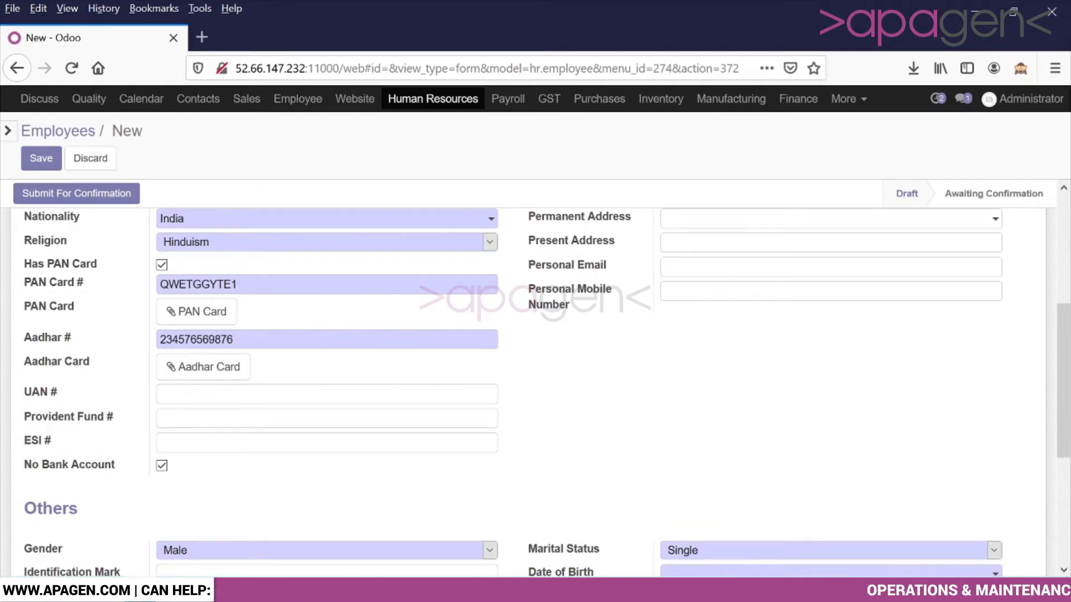
{"action": "left_click", "coordinate": [217, 395]}
{"action": "scroll", "coordinate": [218, 400], "scroll_direction": "down", "scroll_amount": 2}
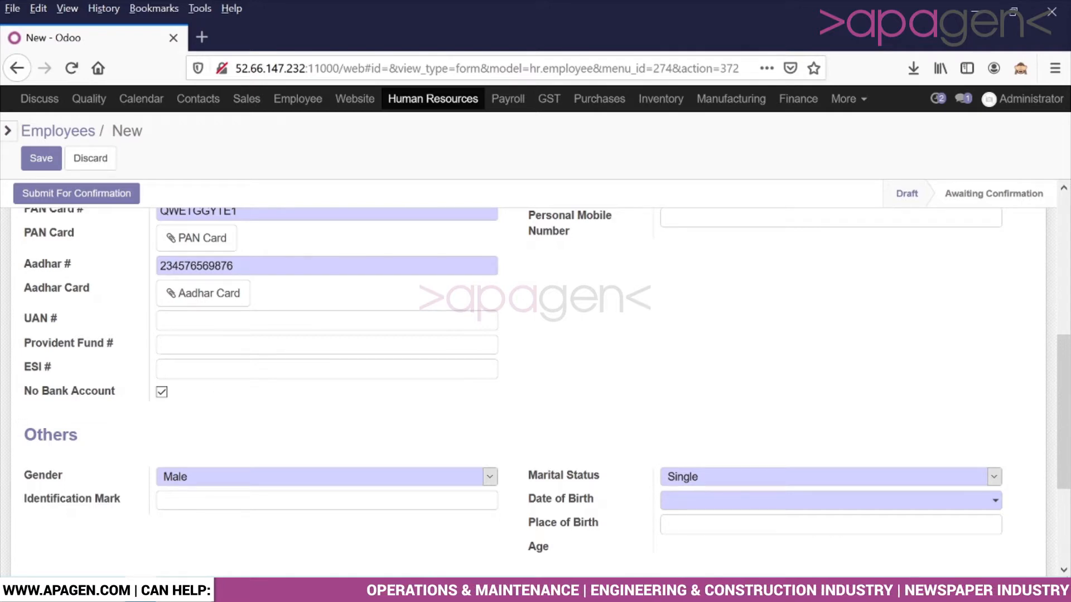
{"action": "scroll", "coordinate": [227, 380], "scroll_direction": "down", "scroll_amount": 4}
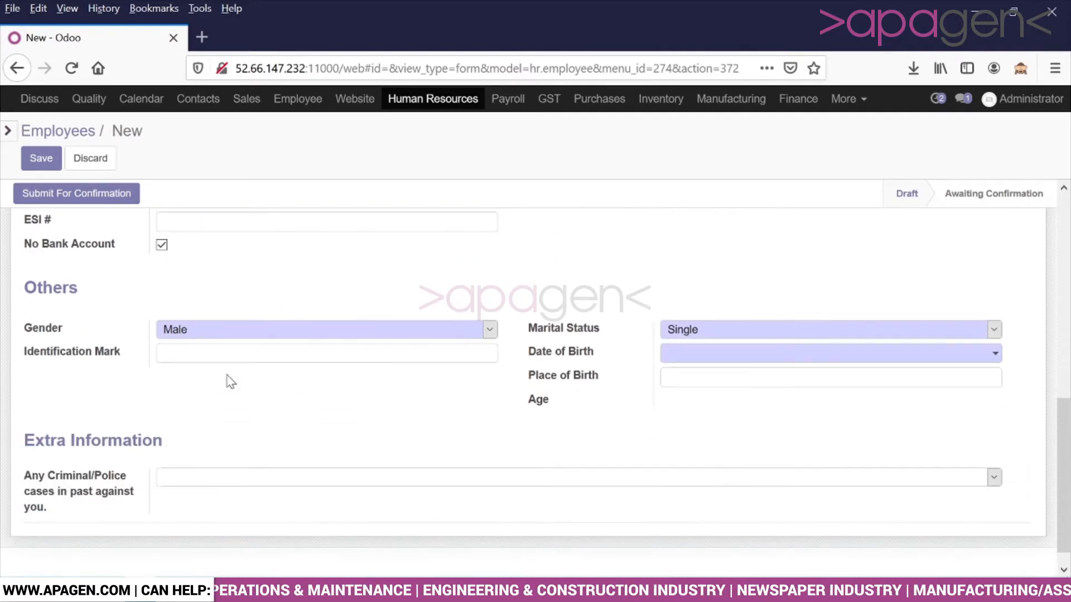
{"action": "scroll", "coordinate": [229, 378], "scroll_direction": "up", "scroll_amount": 2}
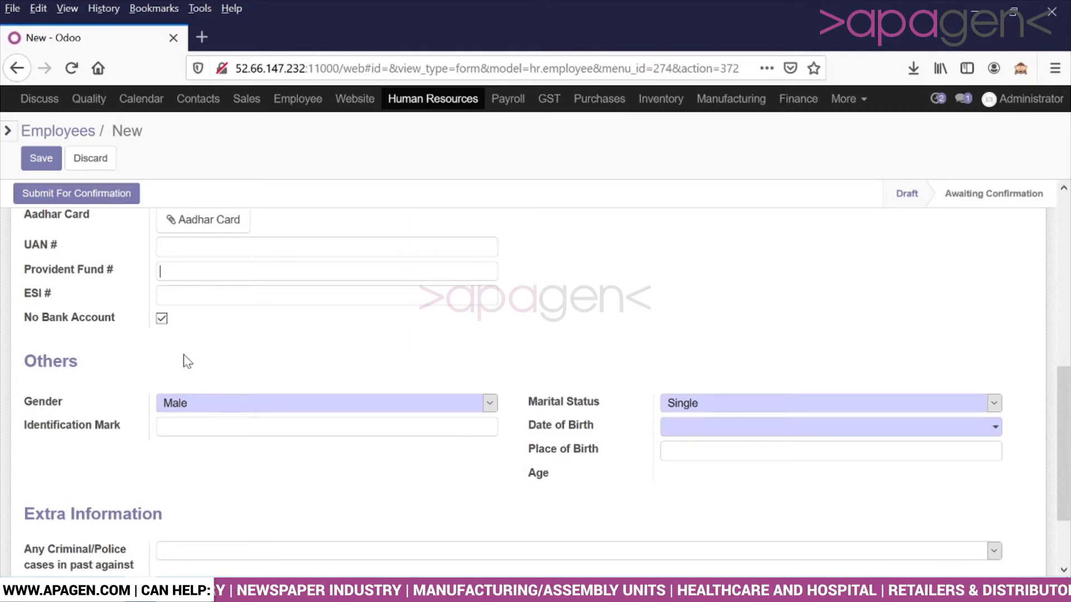
{"action": "scroll", "coordinate": [195, 365], "scroll_direction": "down", "scroll_amount": 2}
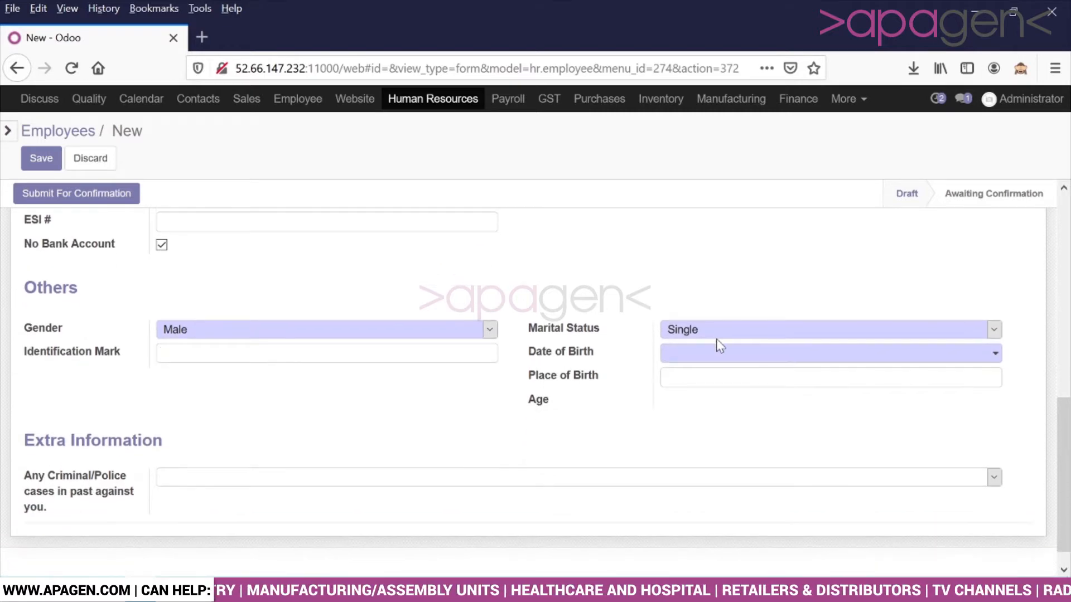
Step: Pick 6 January 1997 as the date of birth, making the age 24
{"action": "left_click", "coordinate": [719, 354]}
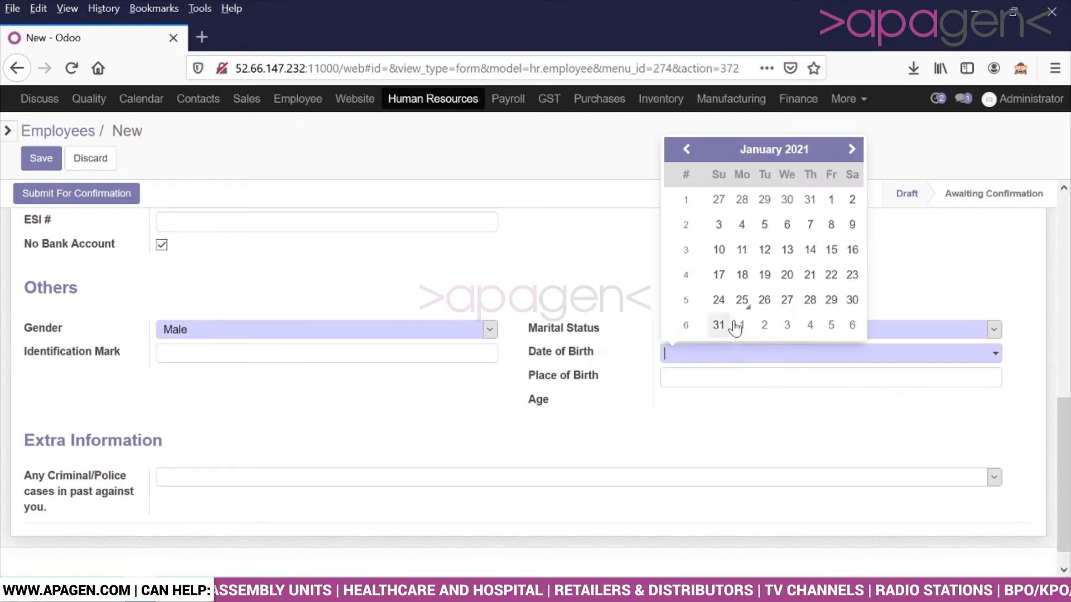
{"action": "left_click", "coordinate": [797, 148]}
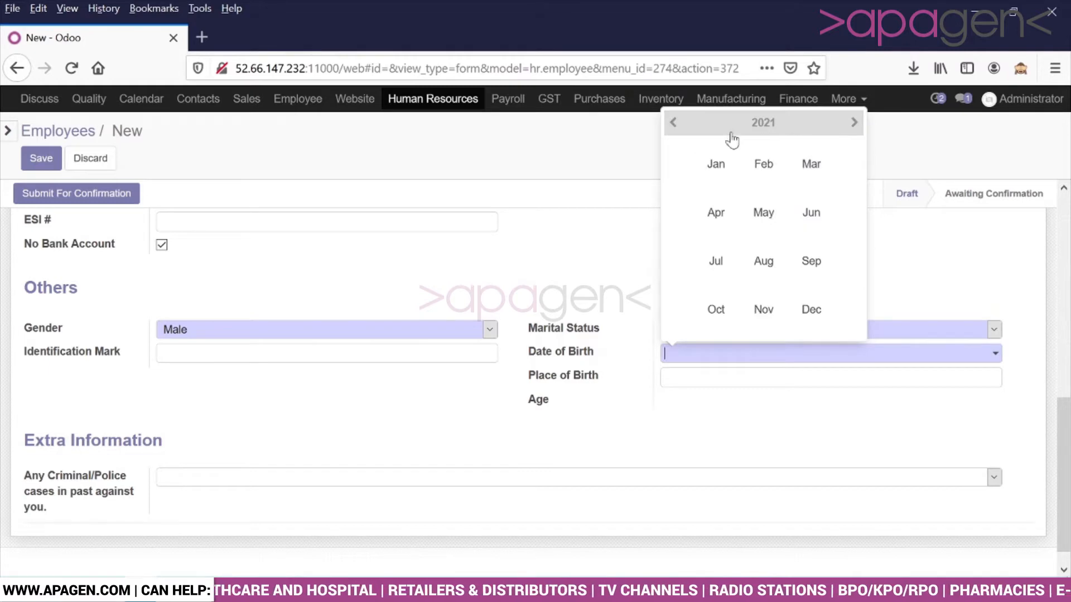
{"action": "left_click", "coordinate": [674, 124]}
{"action": "left_click", "coordinate": [674, 124]}
{"action": "left_click", "coordinate": [674, 124]}
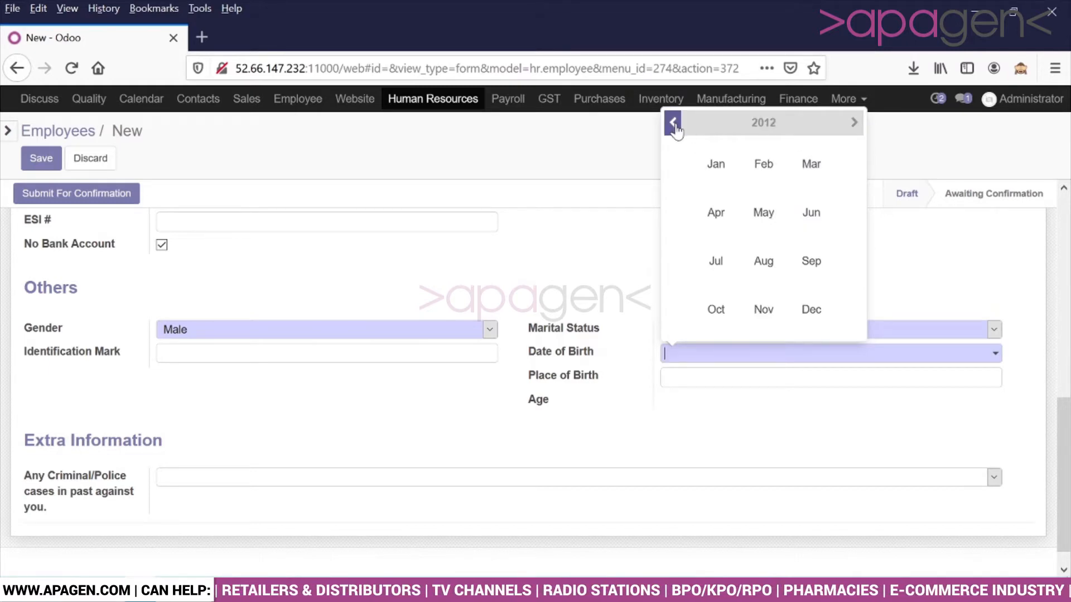
{"action": "left_click", "coordinate": [674, 124]}
{"action": "left_click", "coordinate": [674, 124]}
{"action": "left_click", "coordinate": [673, 124]}
{"action": "left_click", "coordinate": [674, 124]}
{"action": "left_click", "coordinate": [674, 124]}
{"action": "left_click", "coordinate": [674, 124]}
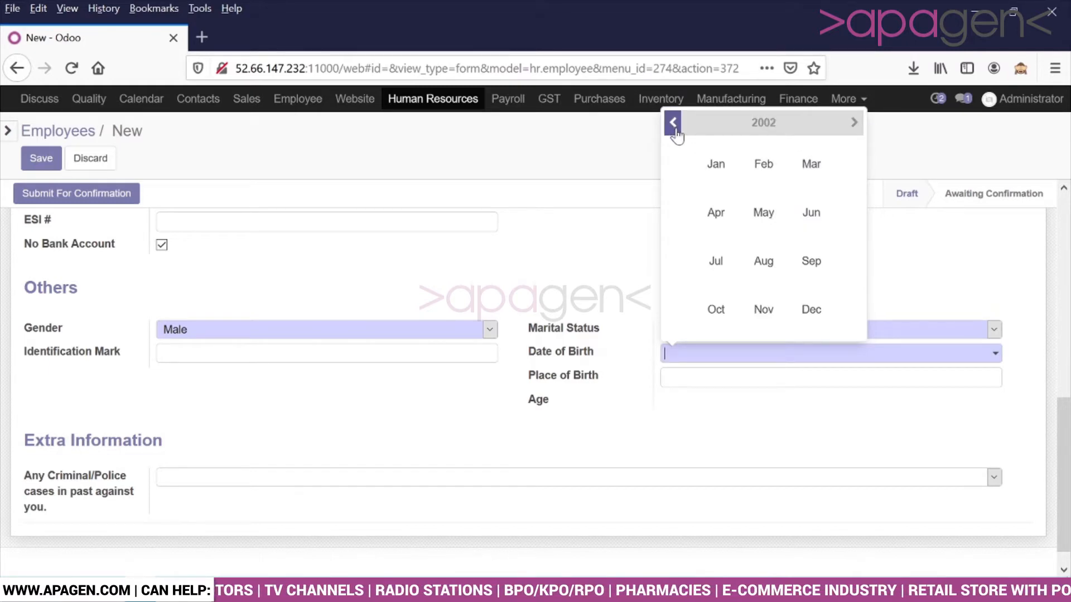
{"action": "left_click", "coordinate": [674, 124]}
{"action": "left_click", "coordinate": [674, 124]}
{"action": "left_click", "coordinate": [674, 124]}
{"action": "left_click", "coordinate": [674, 123]}
{"action": "left_click", "coordinate": [674, 123]}
{"action": "left_click", "coordinate": [719, 171]}
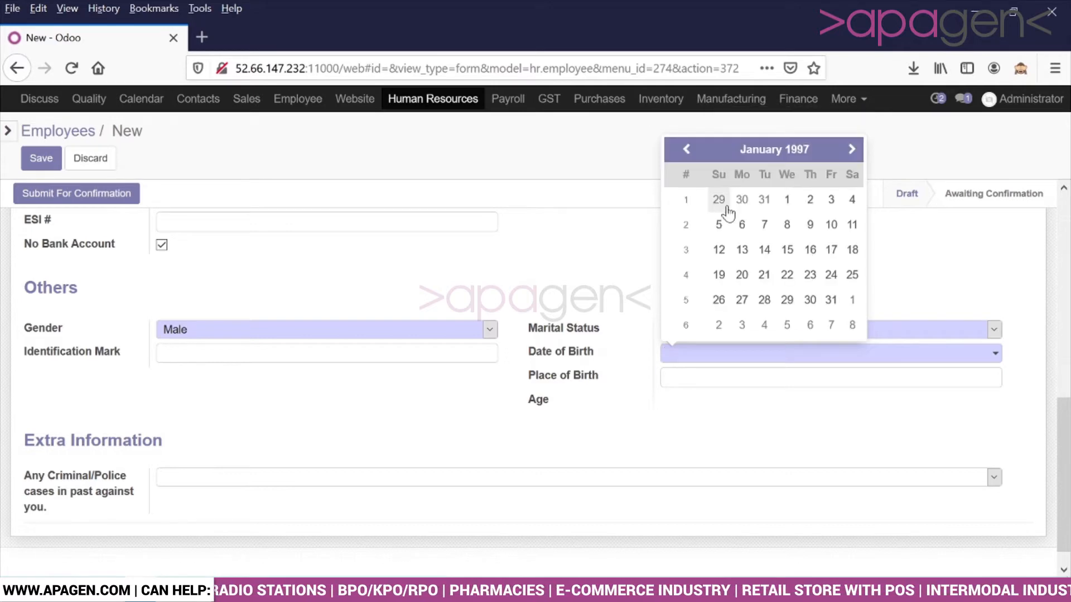
{"action": "left_click", "coordinate": [742, 224]}
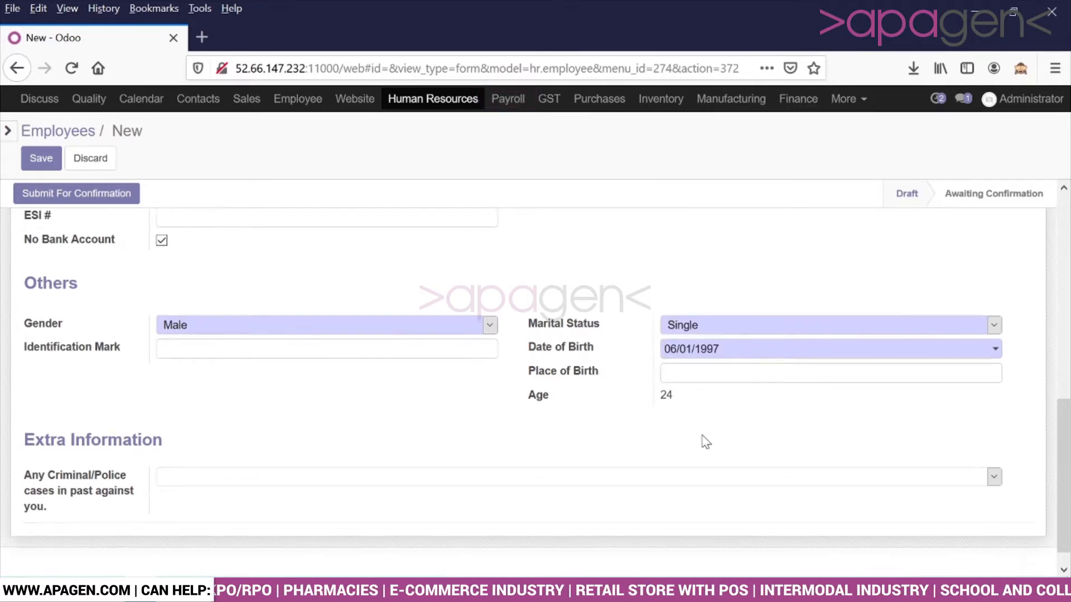
Step: On the Family tab, enter the spouse's name and the father's and mother's names
{"action": "scroll", "coordinate": [351, 453], "scroll_direction": "up", "scroll_amount": 3}
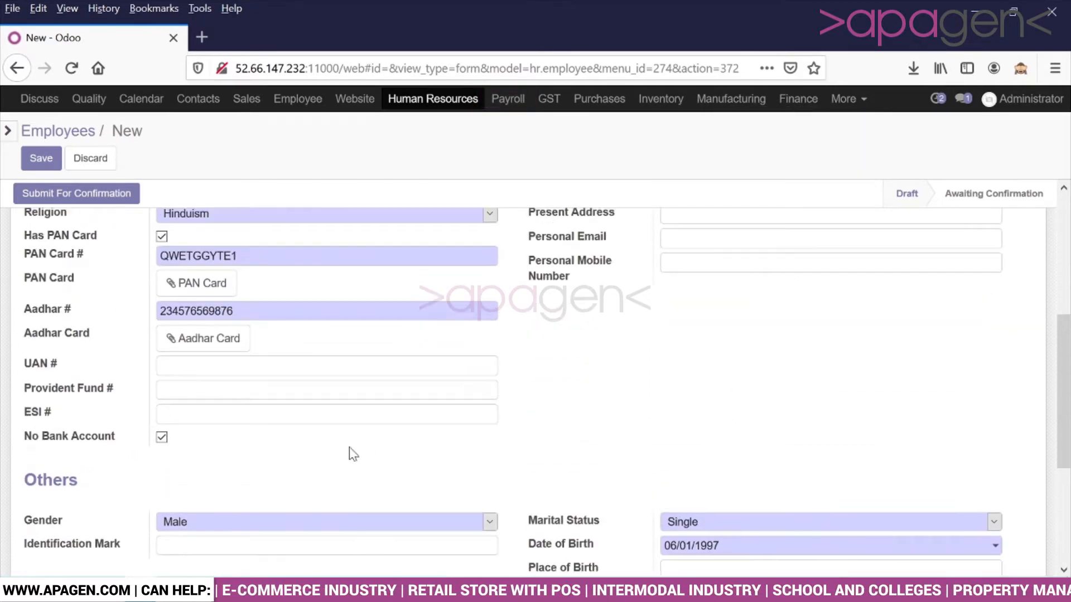
{"action": "scroll", "coordinate": [351, 450], "scroll_direction": "up", "scroll_amount": 3}
{"action": "left_click", "coordinate": [299, 261]}
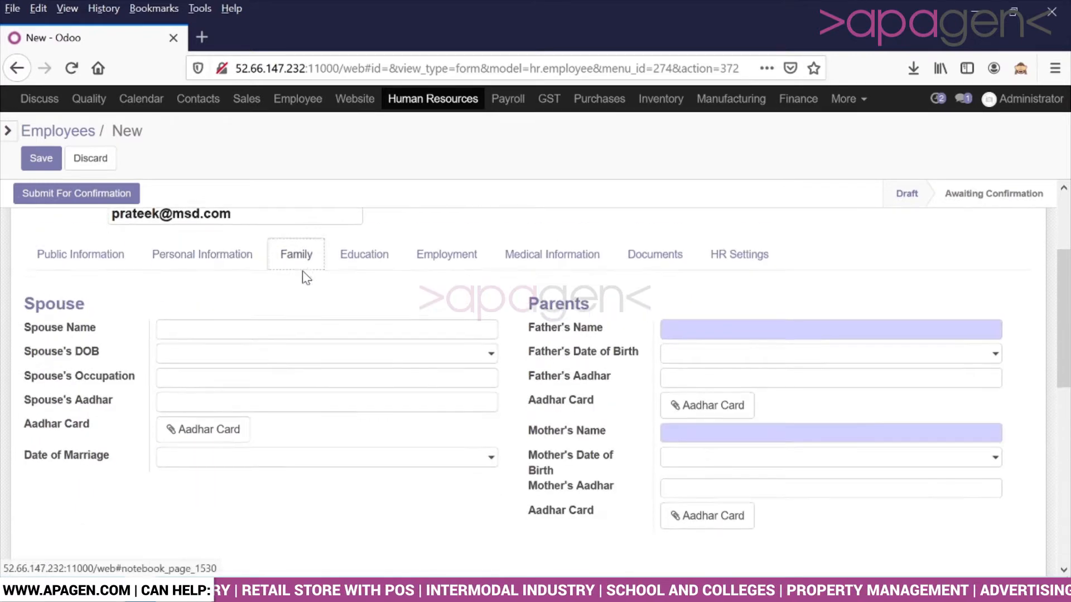
{"action": "scroll", "coordinate": [307, 277], "scroll_direction": "down", "scroll_amount": 1}
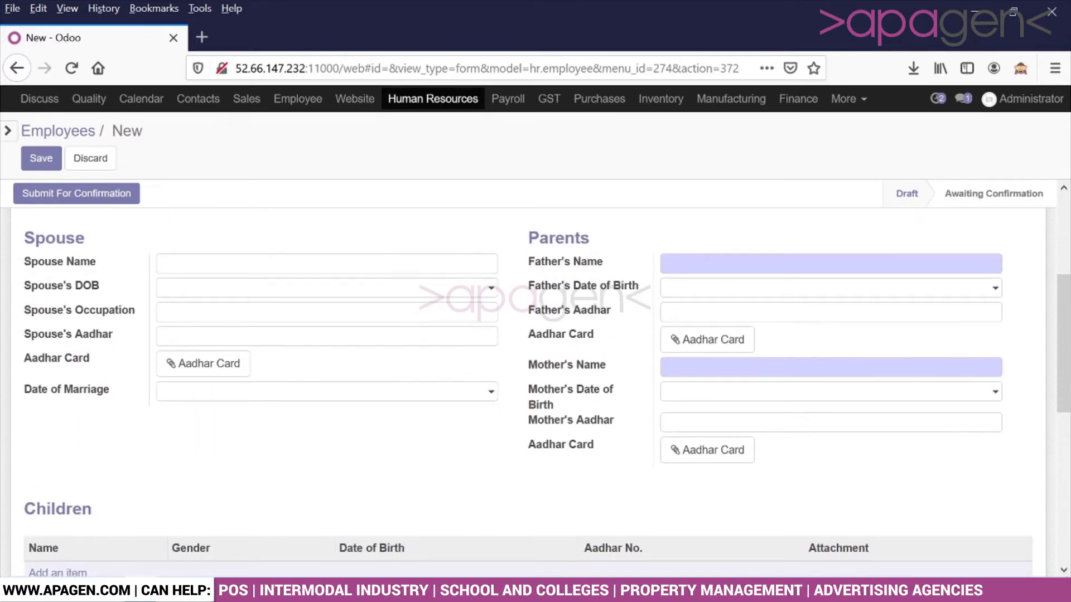
{"action": "type", "text": "Manila"}
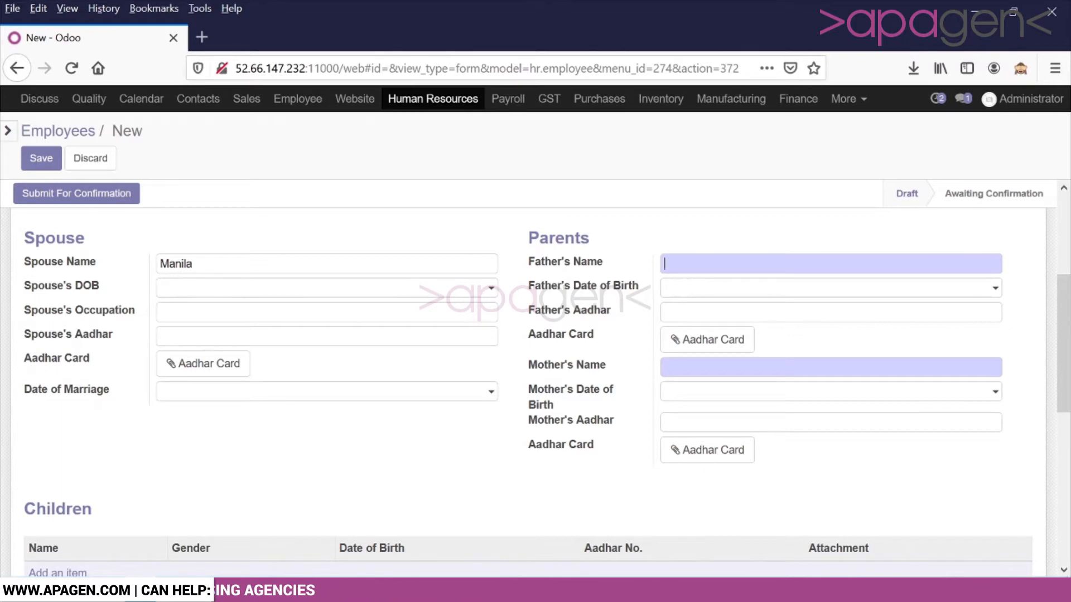
{"action": "type", "text": "A"}
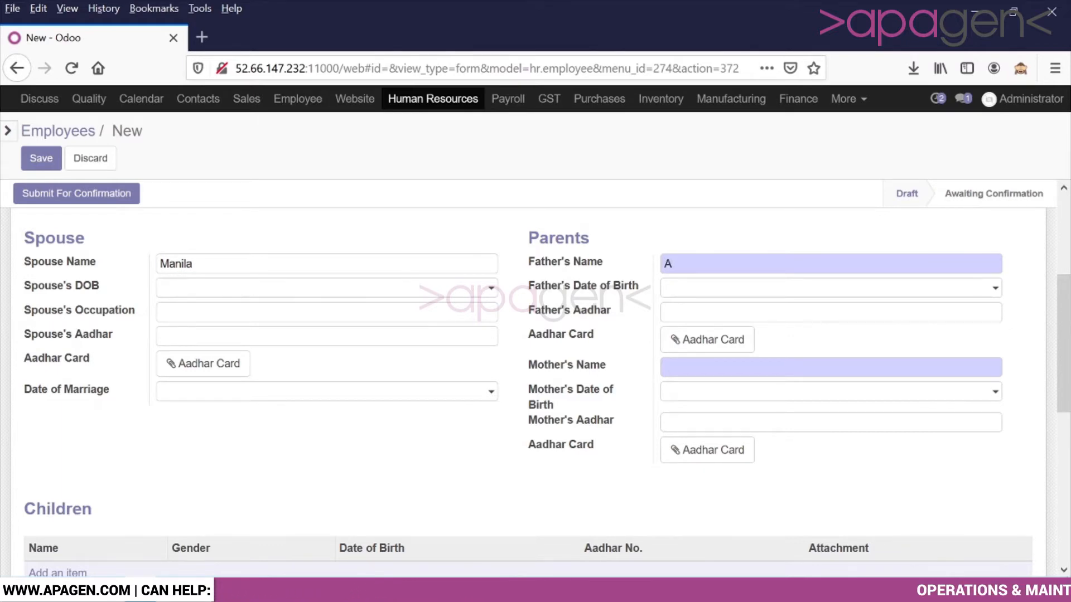
{"action": "type", "text": "J Sharma"}
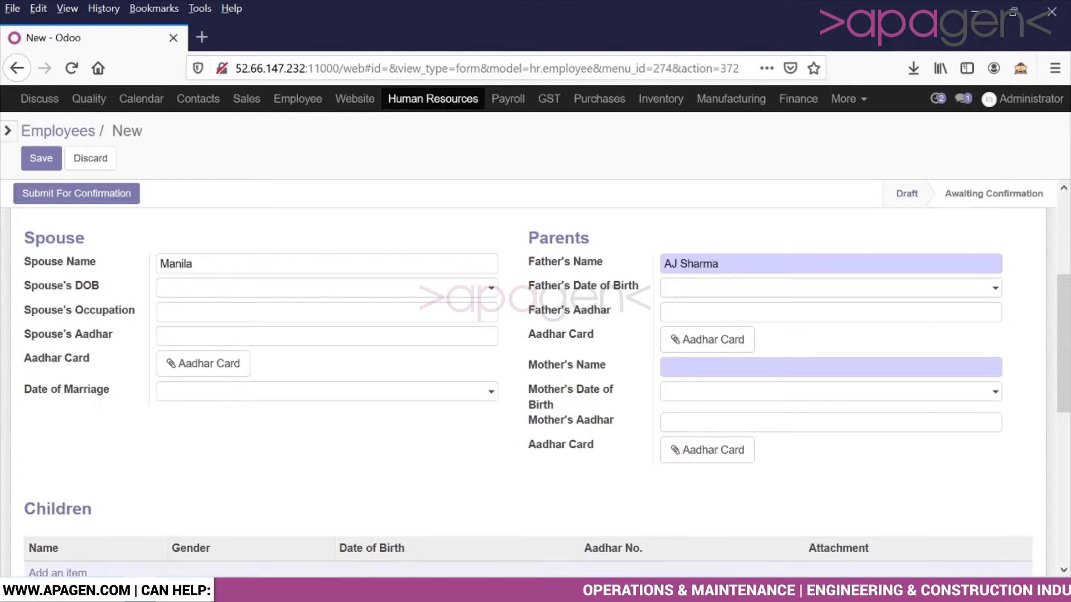
{"action": "type", "text": "J"}
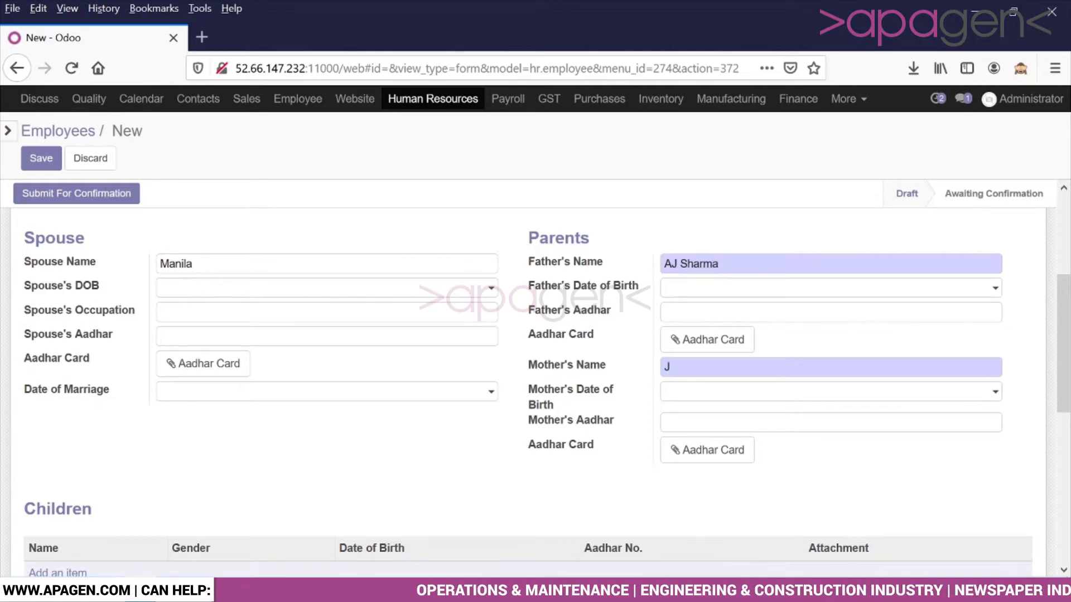
{"action": "type", "text": "K "}
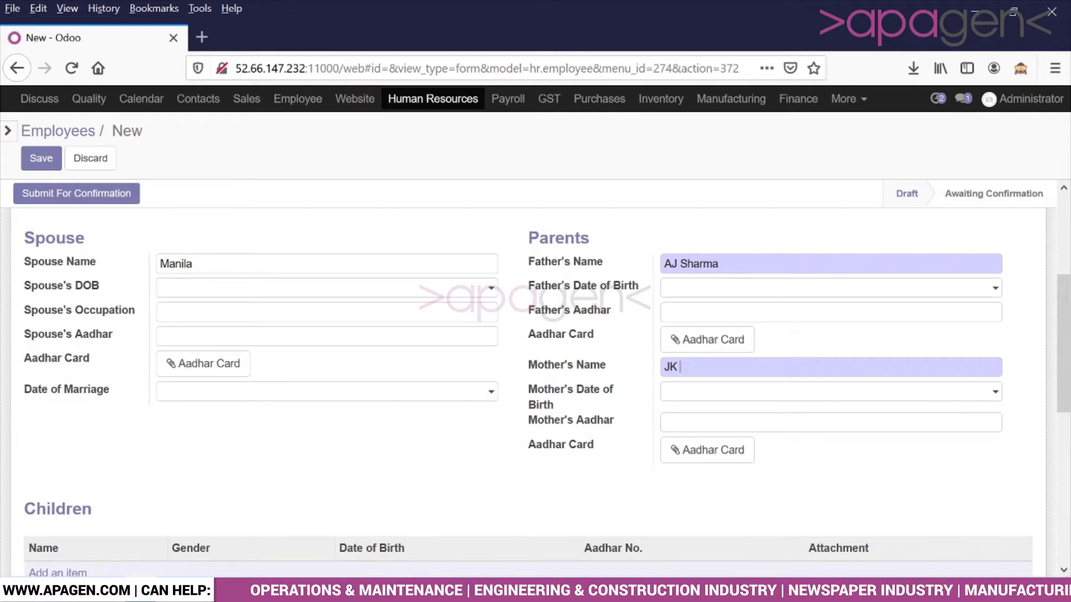
{"action": "type", "text": "Sharma"}
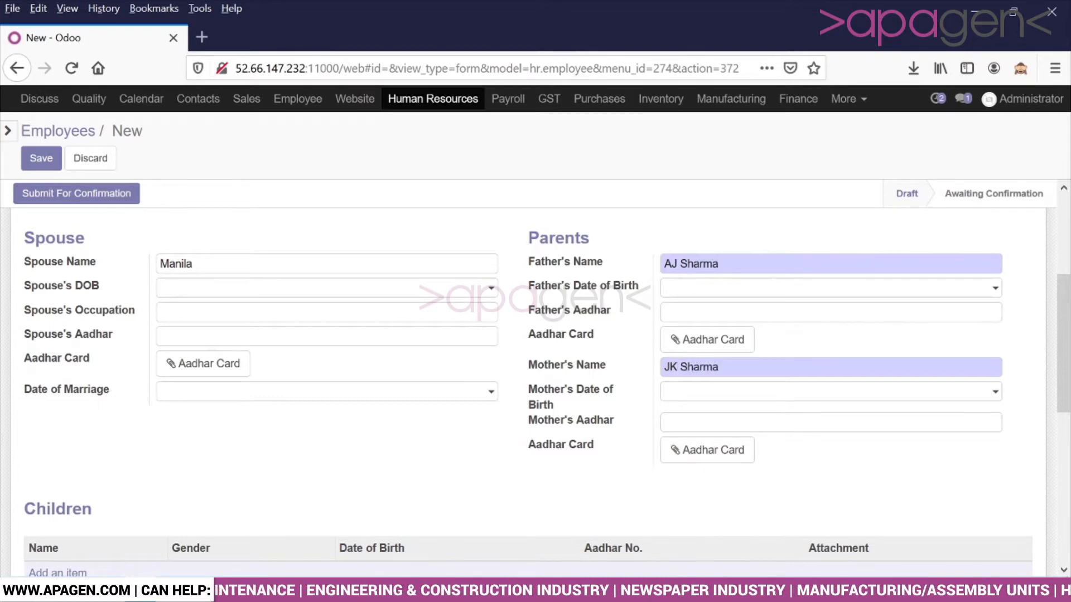
{"action": "scroll", "coordinate": [605, 375], "scroll_direction": "down", "scroll_amount": 4}
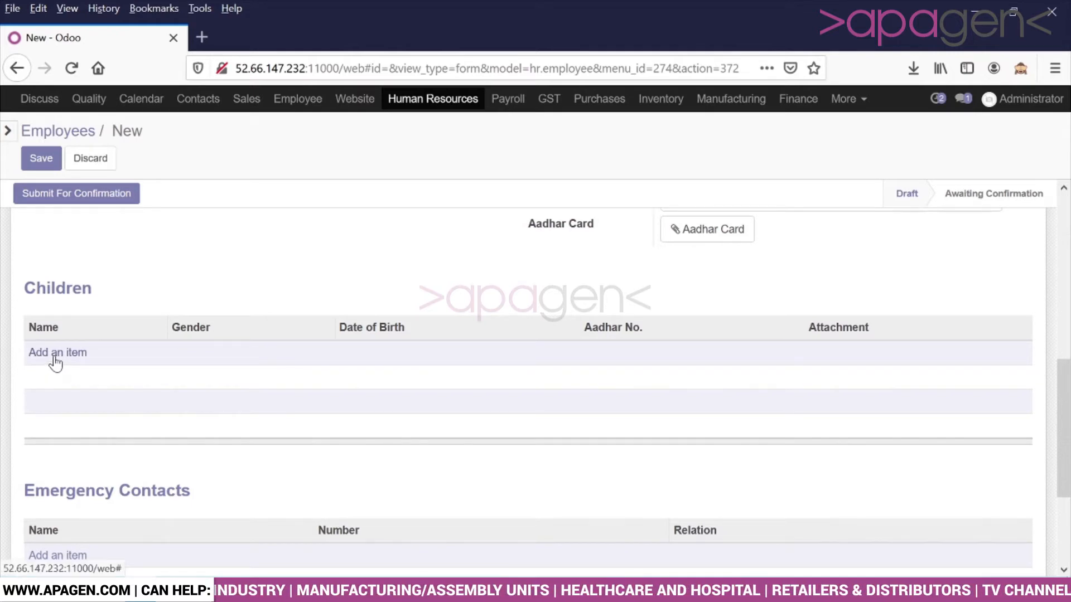
Step: Add an emergency contact row with the contact's name, phone number and relation Brother
{"action": "scroll", "coordinate": [56, 363], "scroll_direction": "down", "scroll_amount": 3}
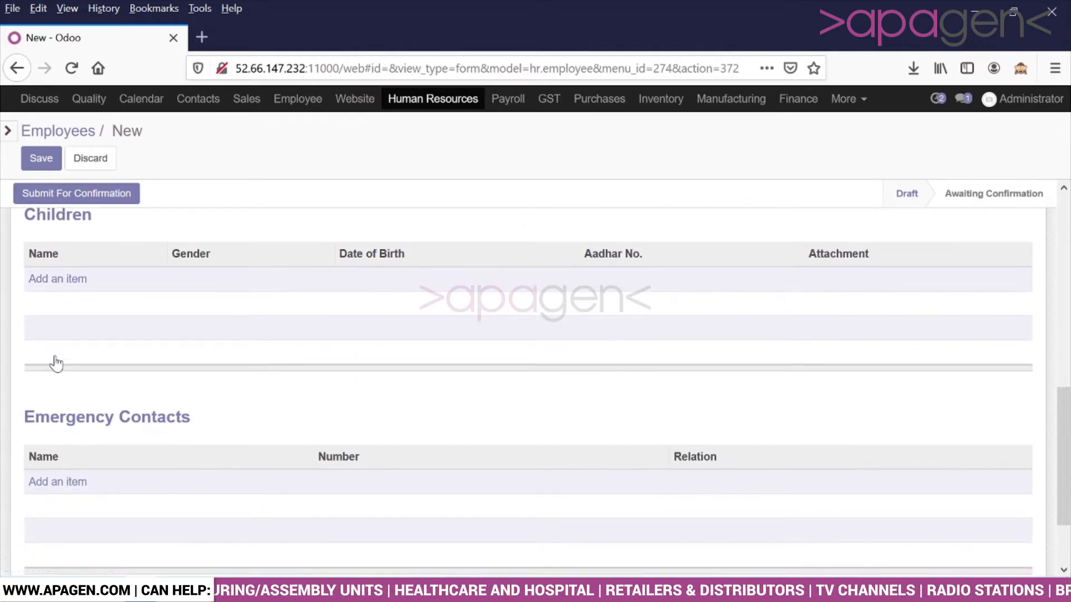
{"action": "left_click", "coordinate": [74, 410]}
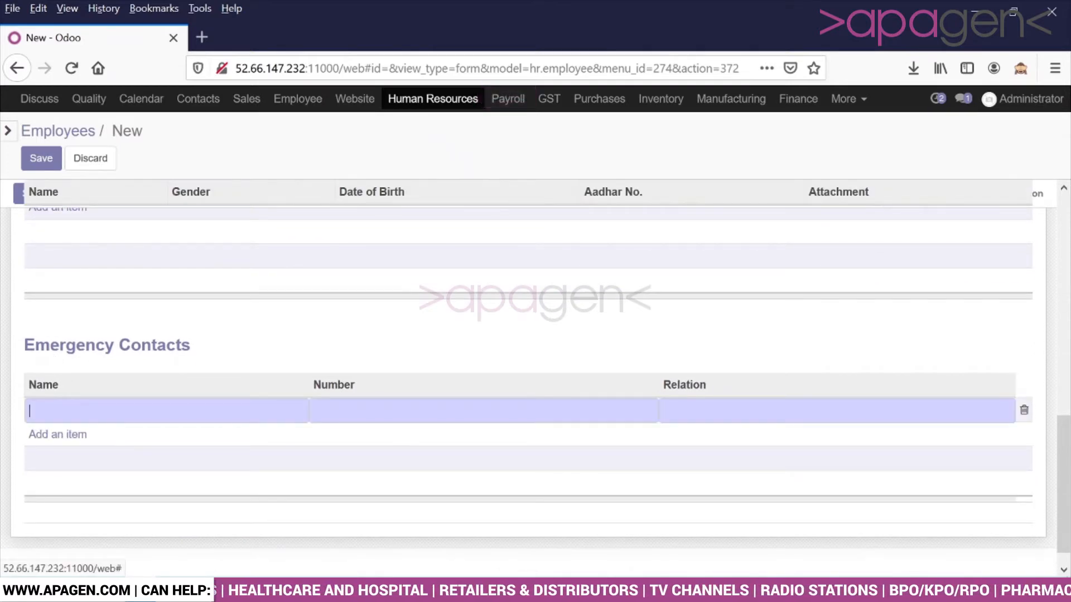
{"action": "type", "text": "Gaurav"}
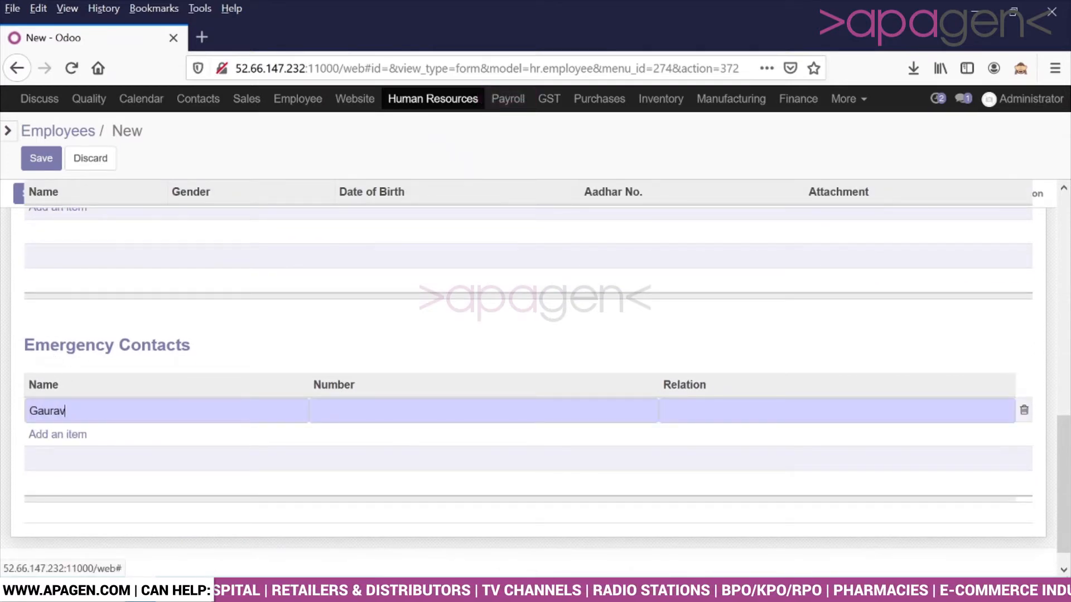
{"action": "key", "text": "Tab"}
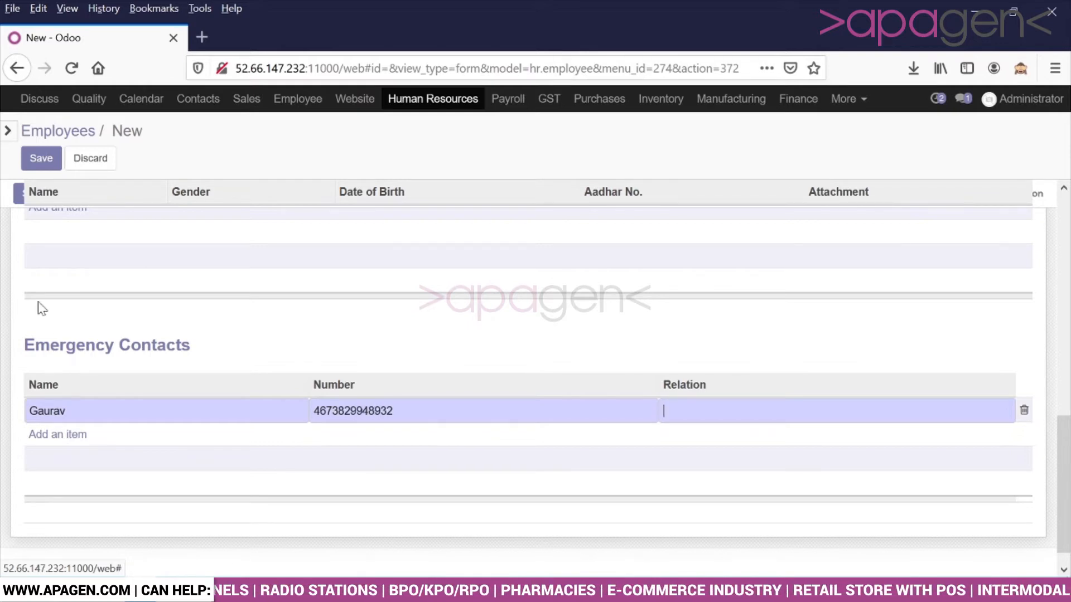
{"action": "type", "text": "Brother"}
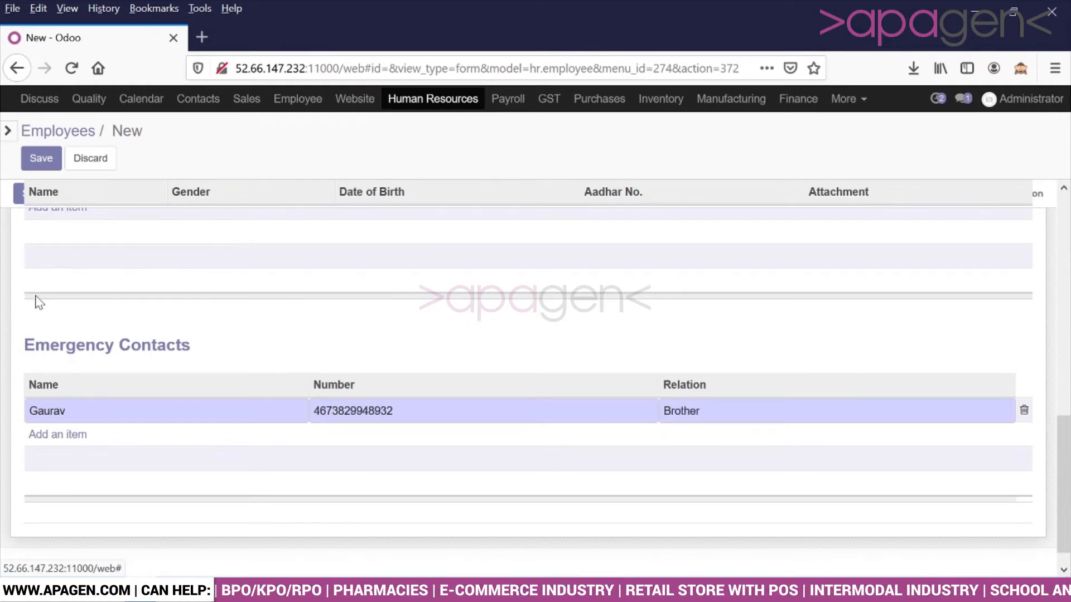
{"action": "scroll", "coordinate": [39, 302], "scroll_direction": "up", "scroll_amount": 10}
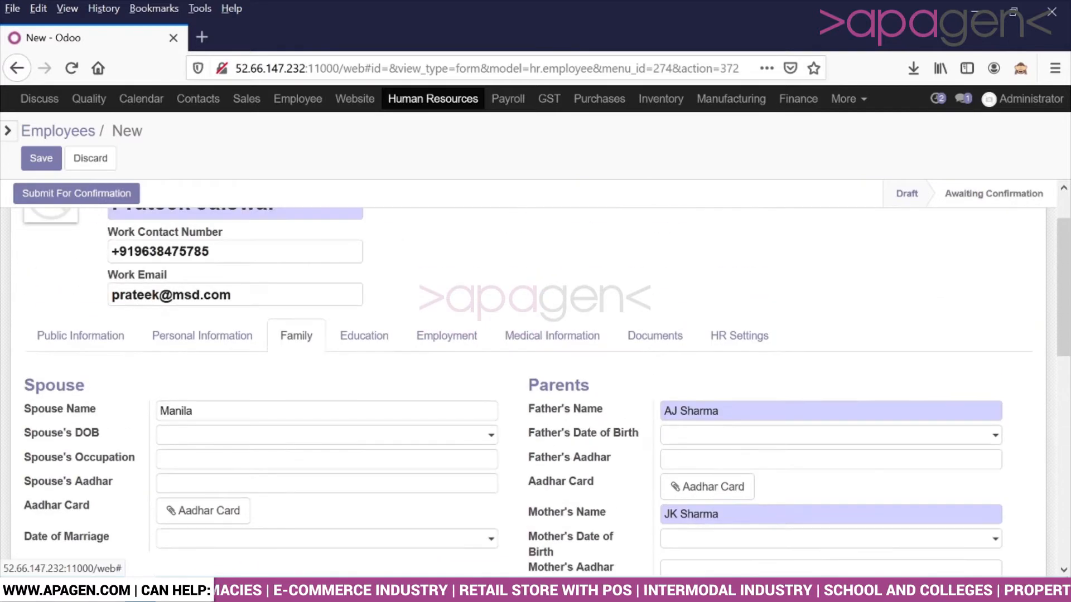
Step: Add a Master Degree education entry from IIM Indore starting 01/01/2021
{"action": "left_click", "coordinate": [364, 336]}
{"action": "scroll", "coordinate": [192, 347], "scroll_direction": "down", "scroll_amount": 3}
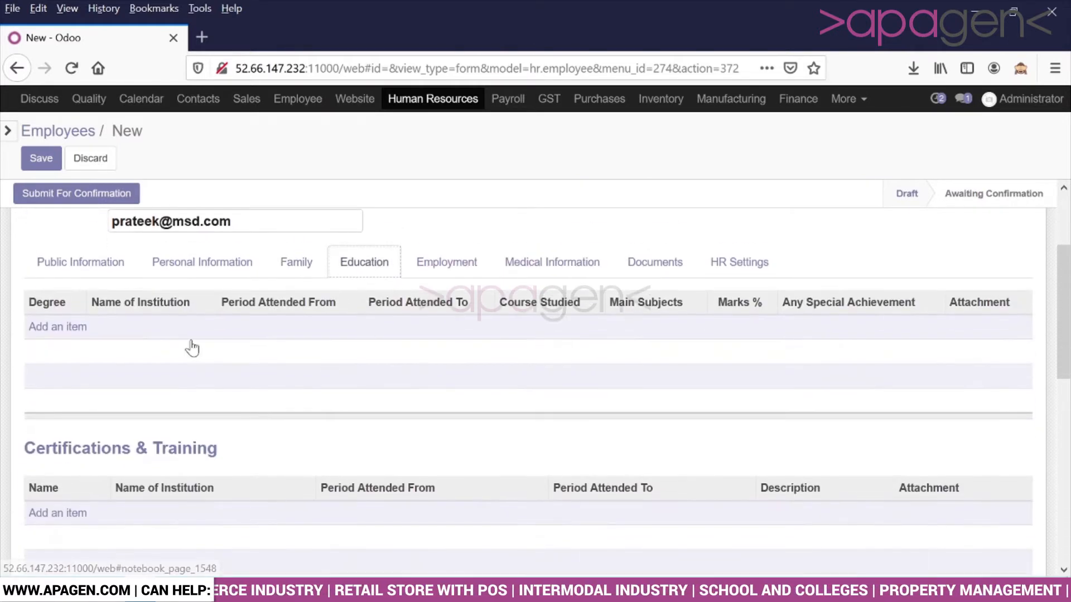
{"action": "left_click", "coordinate": [76, 329]}
{"action": "left_click", "coordinate": [76, 331]}
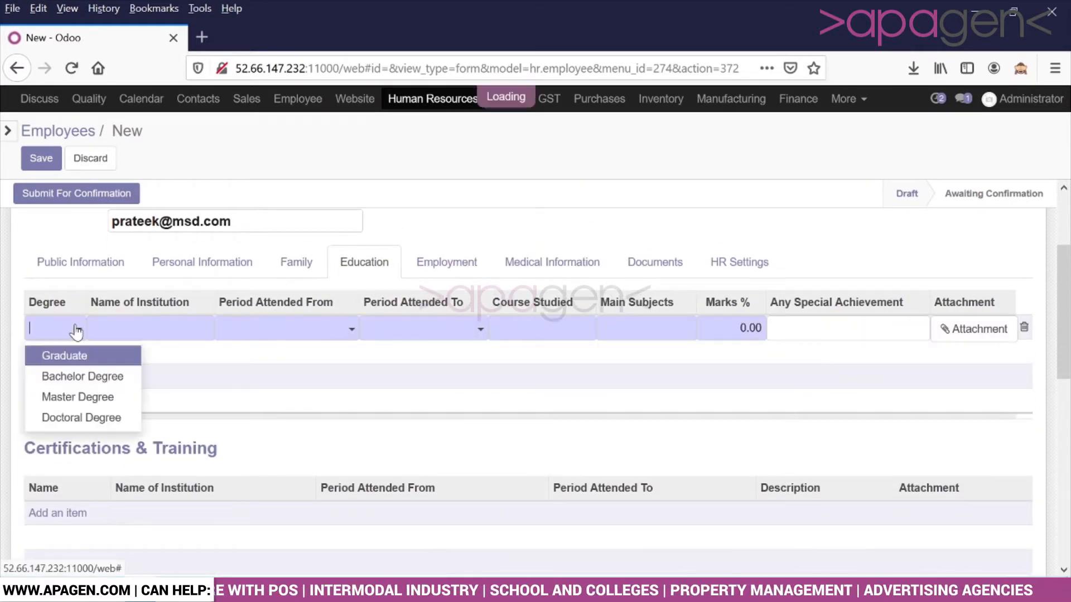
{"action": "left_click", "coordinate": [82, 398]}
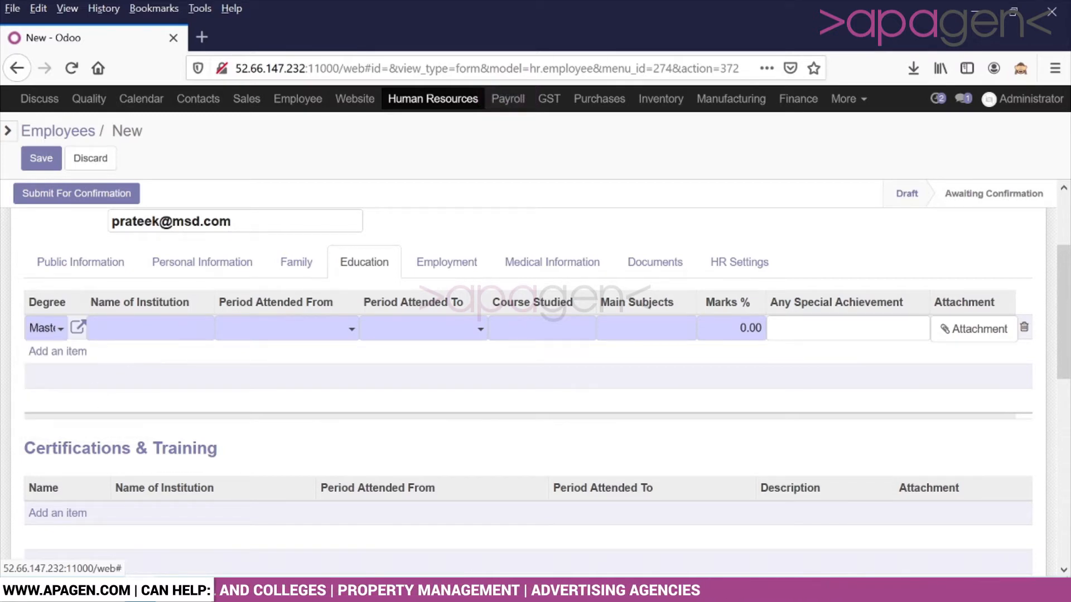
{"action": "type", "text": "IIM"}
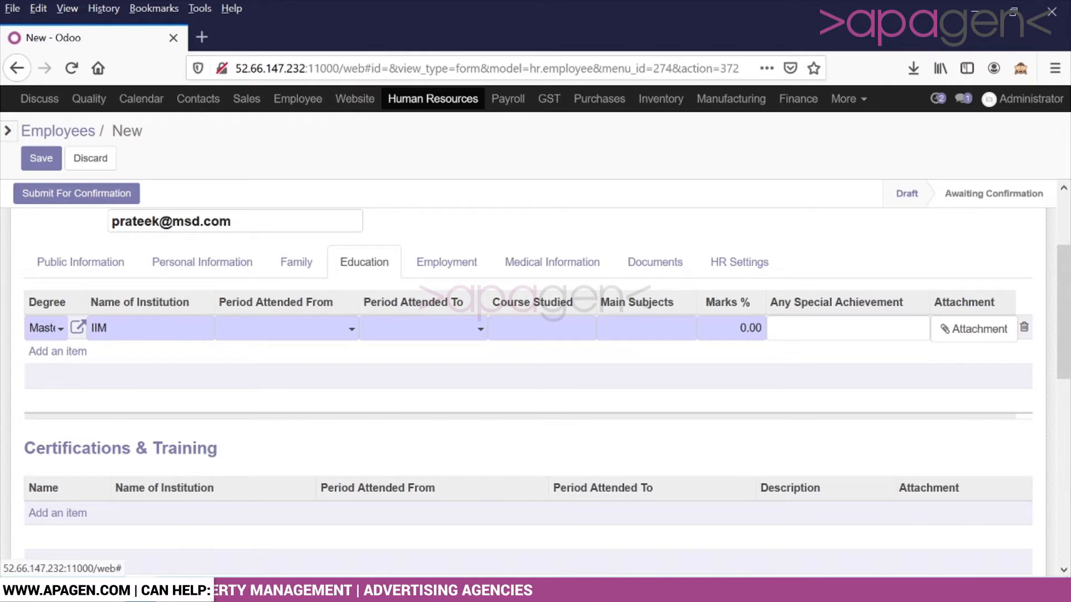
{"action": "type", "text": " Indore"}
{"action": "key", "text": "Tab"}
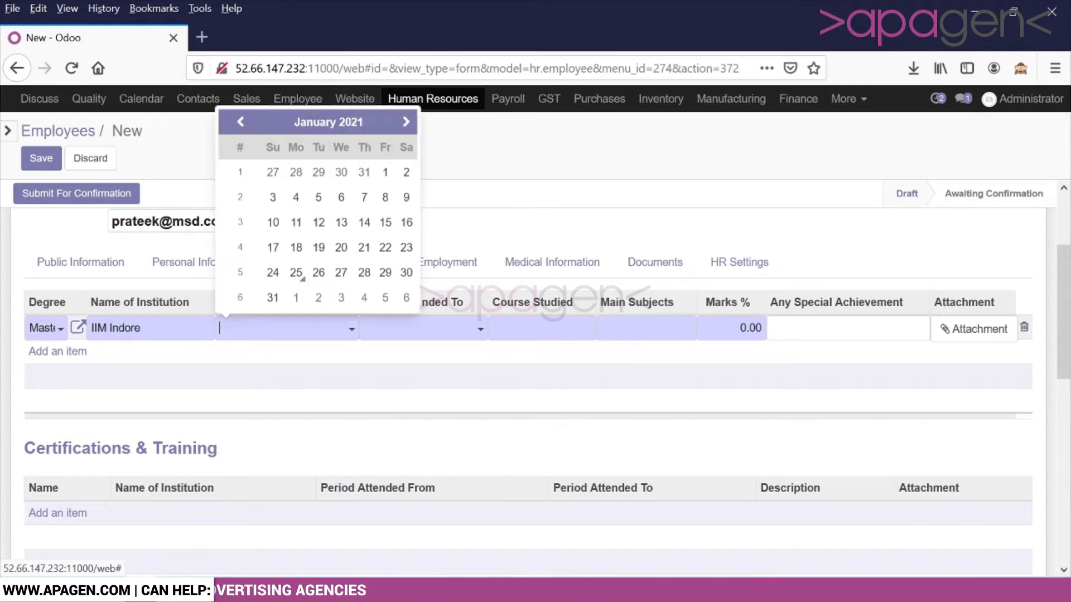
{"action": "left_click", "coordinate": [386, 172]}
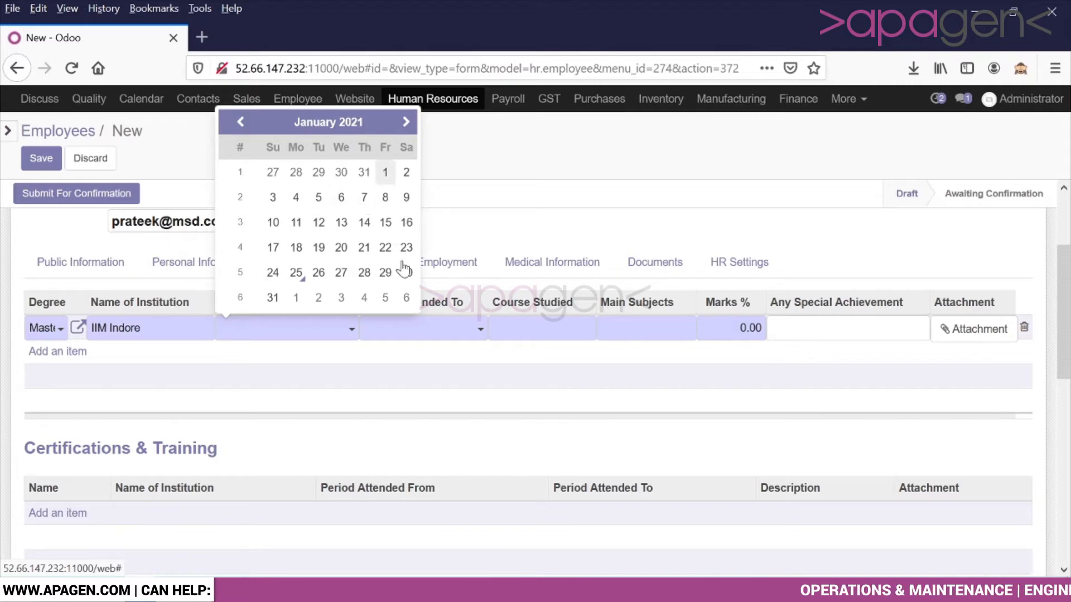
Step: Complete it with end date 18/01/2021, course Management, subject Maths and marks 100
{"action": "left_click", "coordinate": [458, 341]}
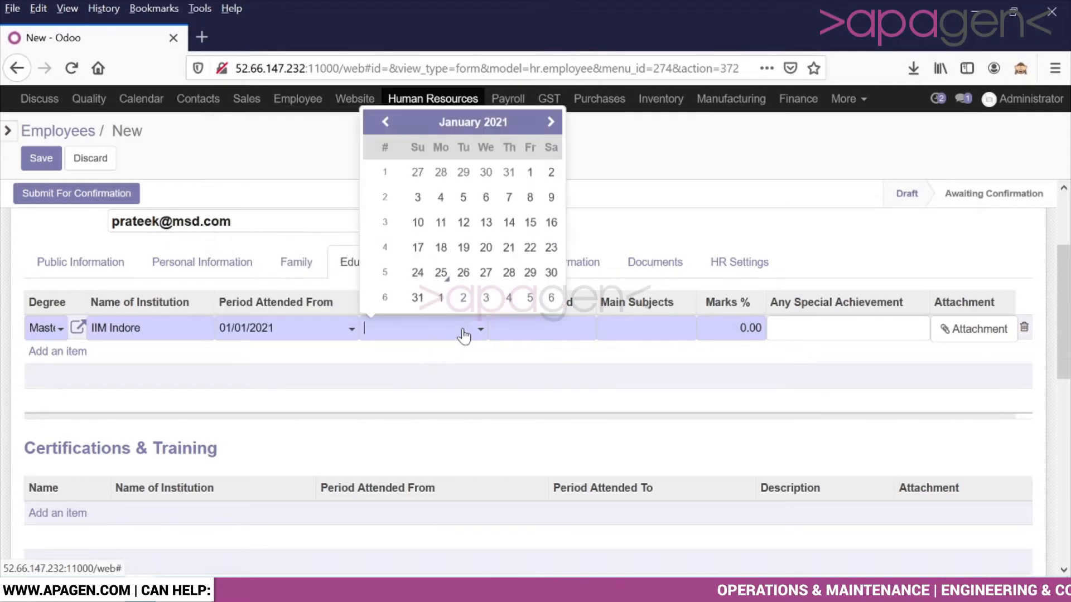
{"action": "left_click", "coordinate": [440, 246]}
{"action": "key", "text": "Tab"}
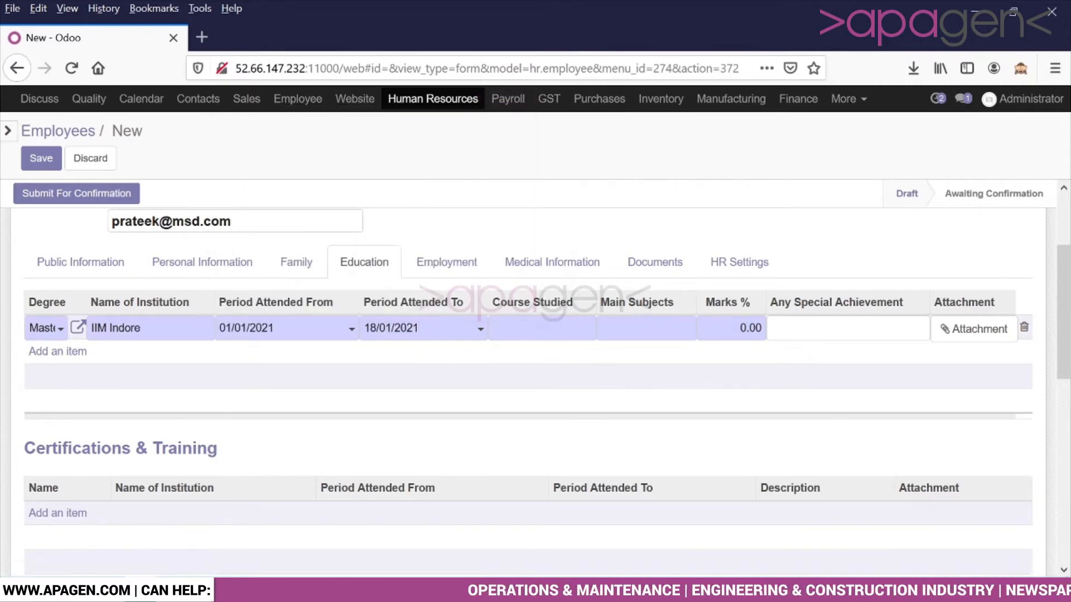
{"action": "type", "text": "Management"}
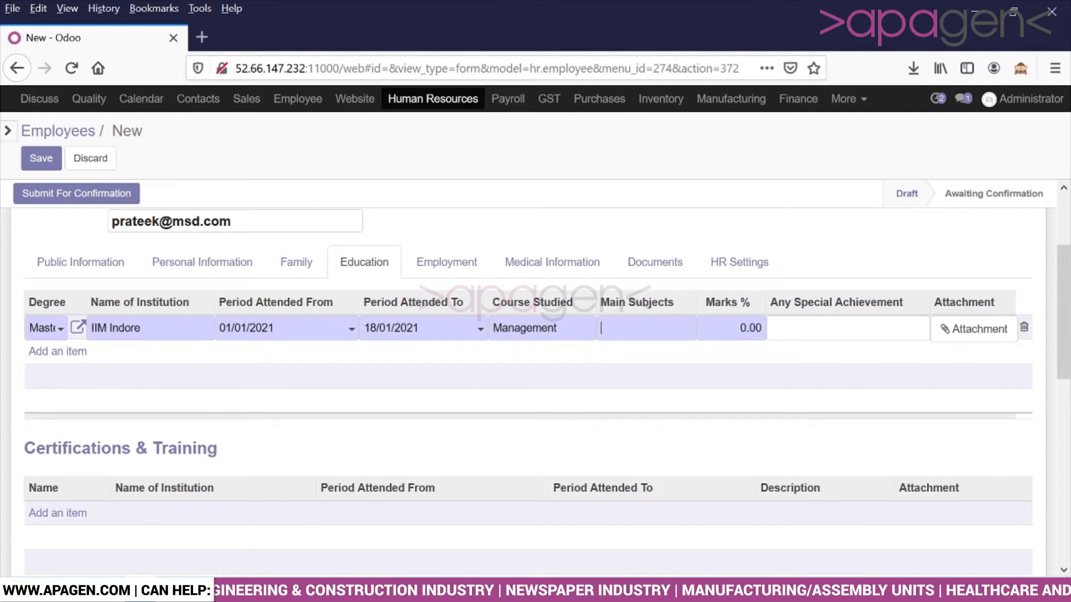
{"action": "type", "text": "Maths"}
{"action": "key", "text": "Tab"}
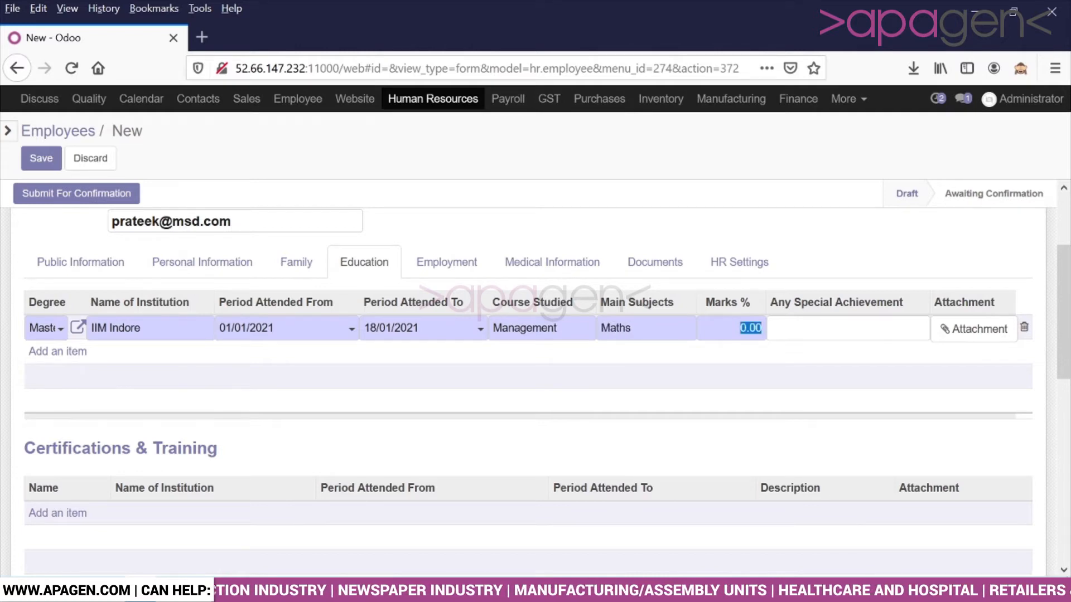
{"action": "type", "text": "10"}
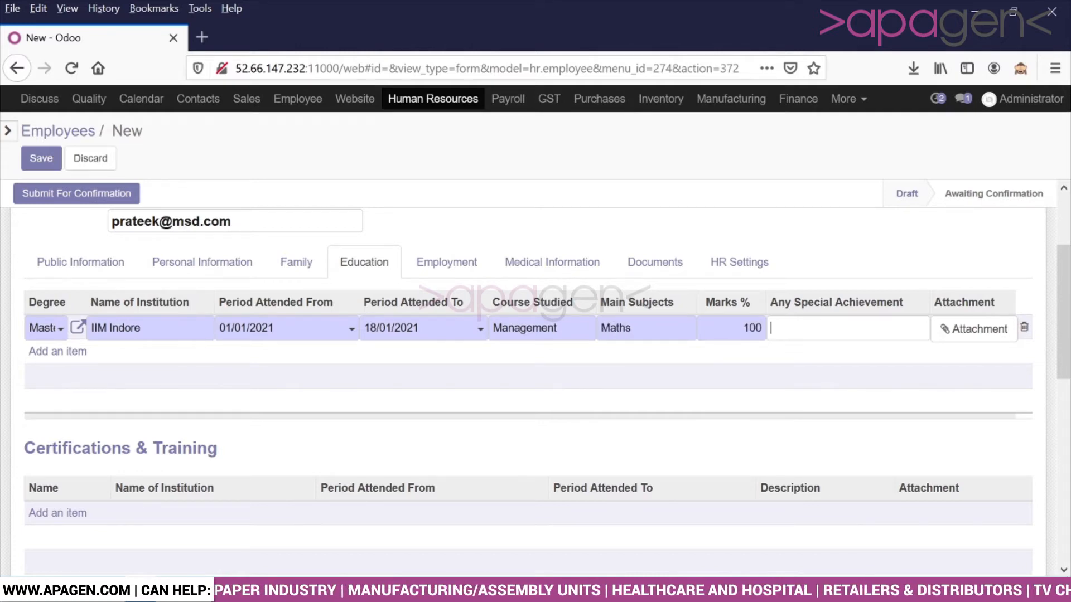
{"action": "left_click", "coordinate": [979, 329]}
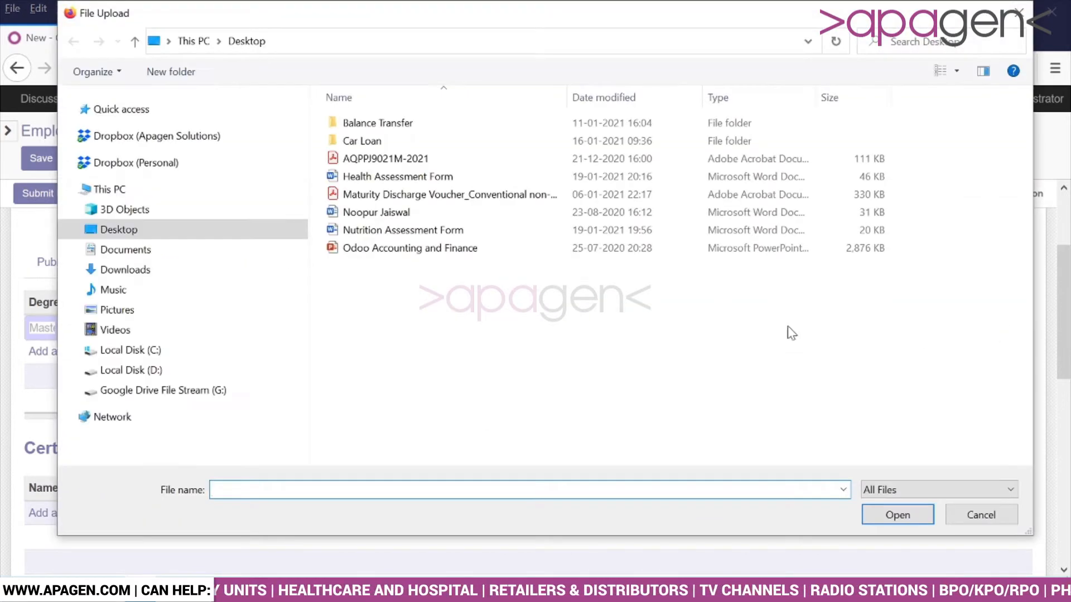
Step: Attach the Nutrition Assessment Form file, then add and remove an empty Certifications row
{"action": "double_click", "coordinate": [431, 231]}
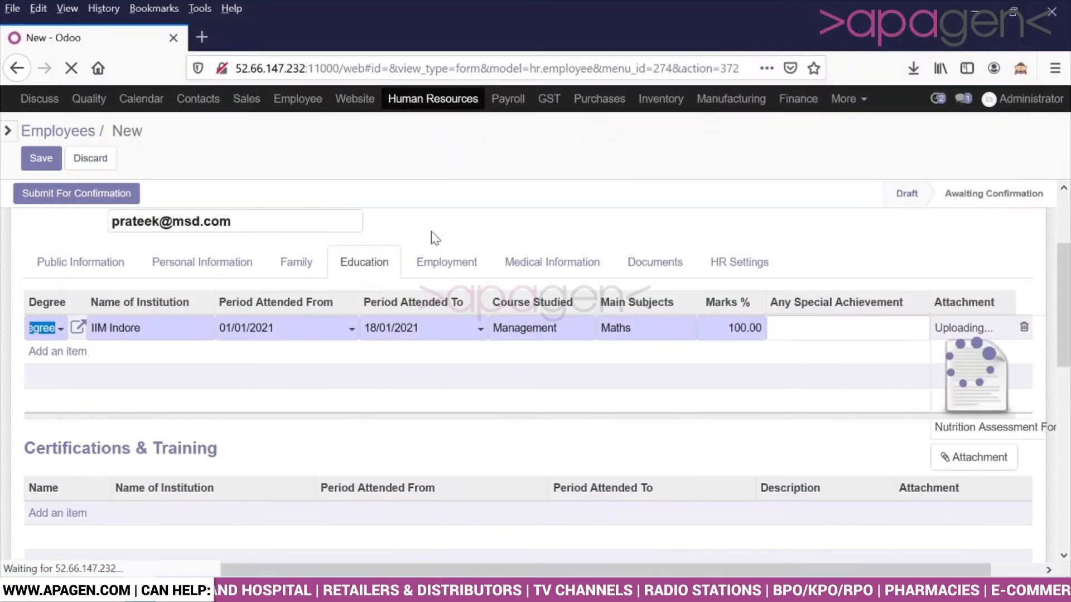
{"action": "scroll", "coordinate": [535, 368], "scroll_direction": "down", "scroll_amount": 3}
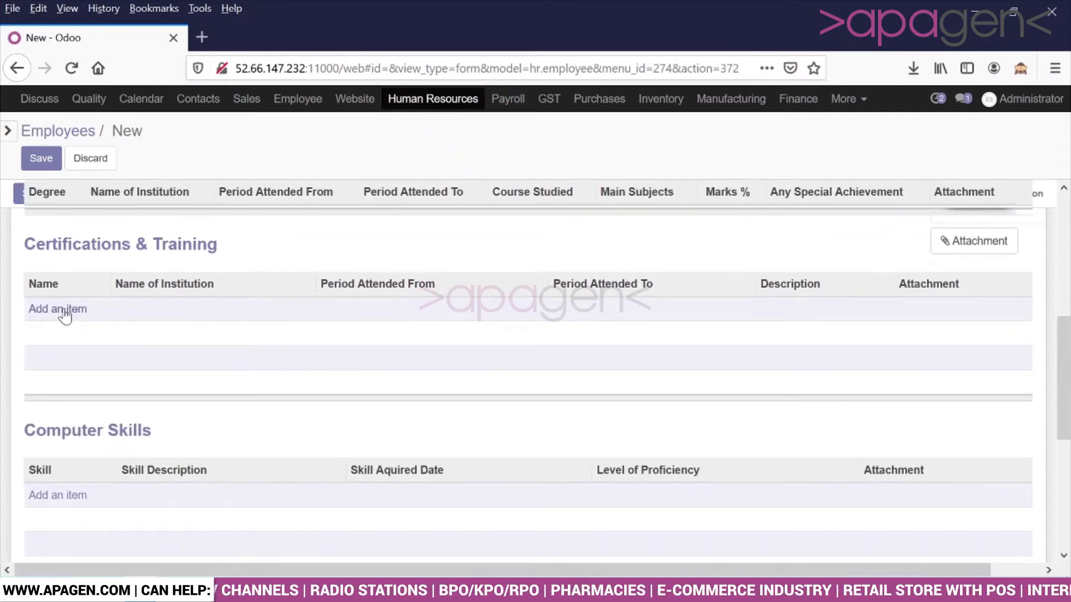
{"action": "left_click", "coordinate": [65, 311]}
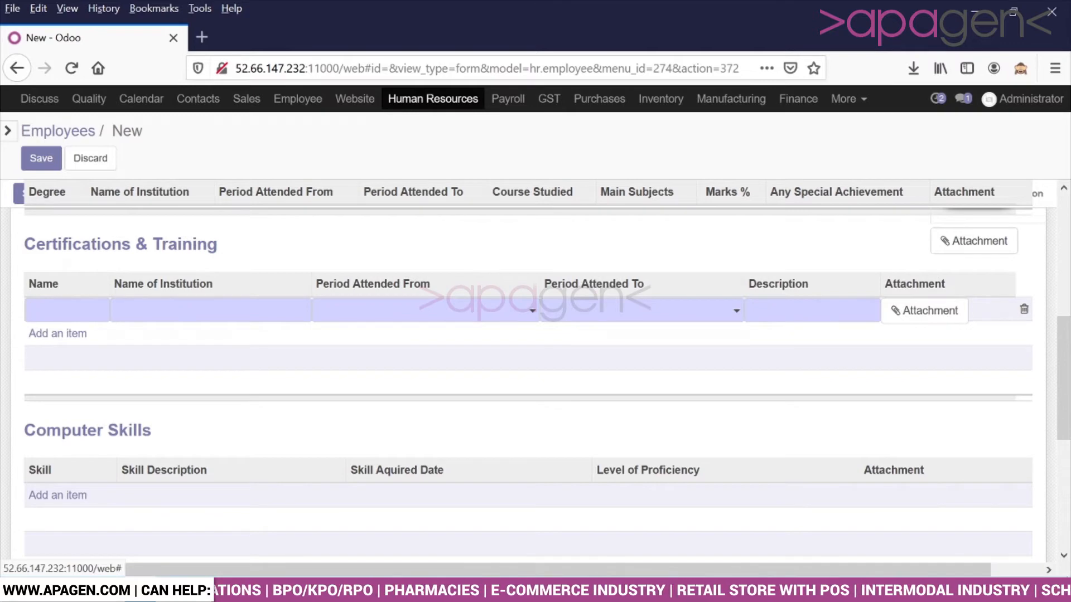
{"action": "left_click", "coordinate": [1024, 310]}
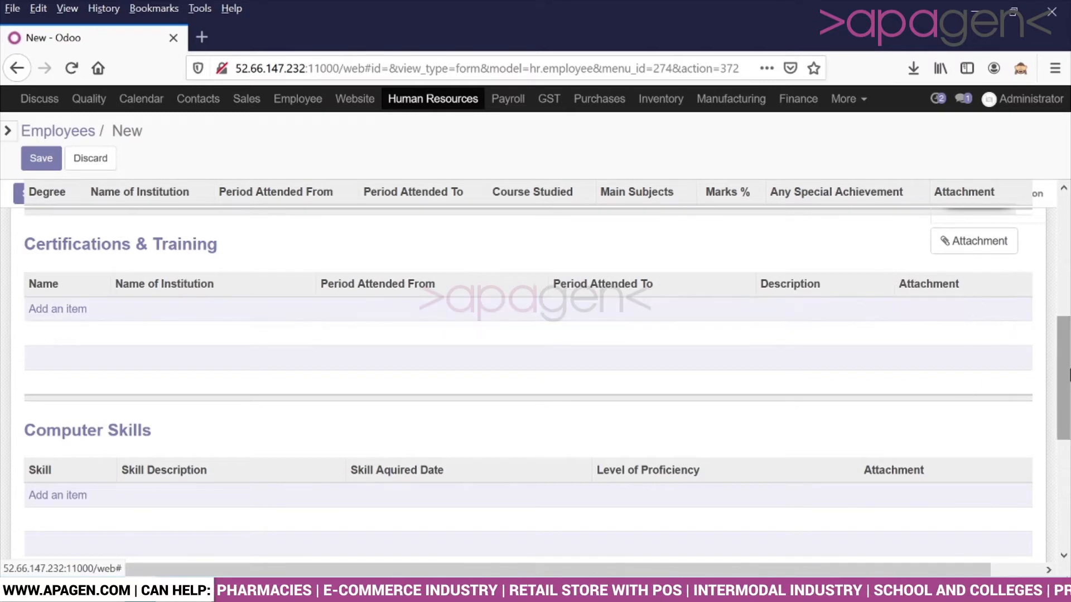
{"action": "left_click_drag", "start_coordinate": [1070, 374], "coordinate": [1069, 319]}
Step: Add a previous job as Manager at AJK Enterprises from 01/01/2021 to 14/01/2021
{"action": "left_click", "coordinate": [445, 344]}
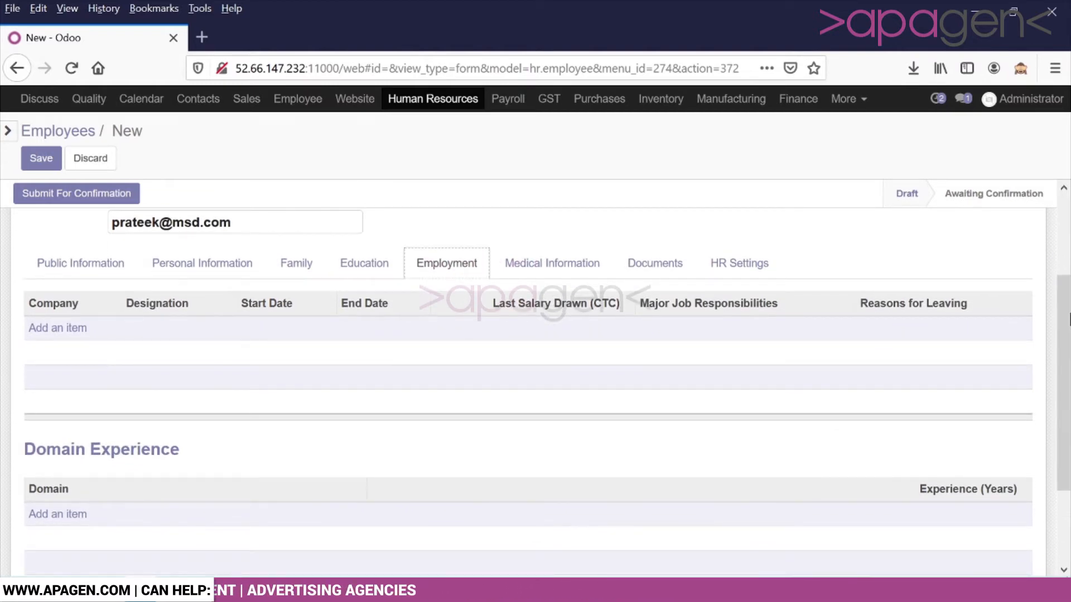
{"action": "left_click", "coordinate": [79, 333]}
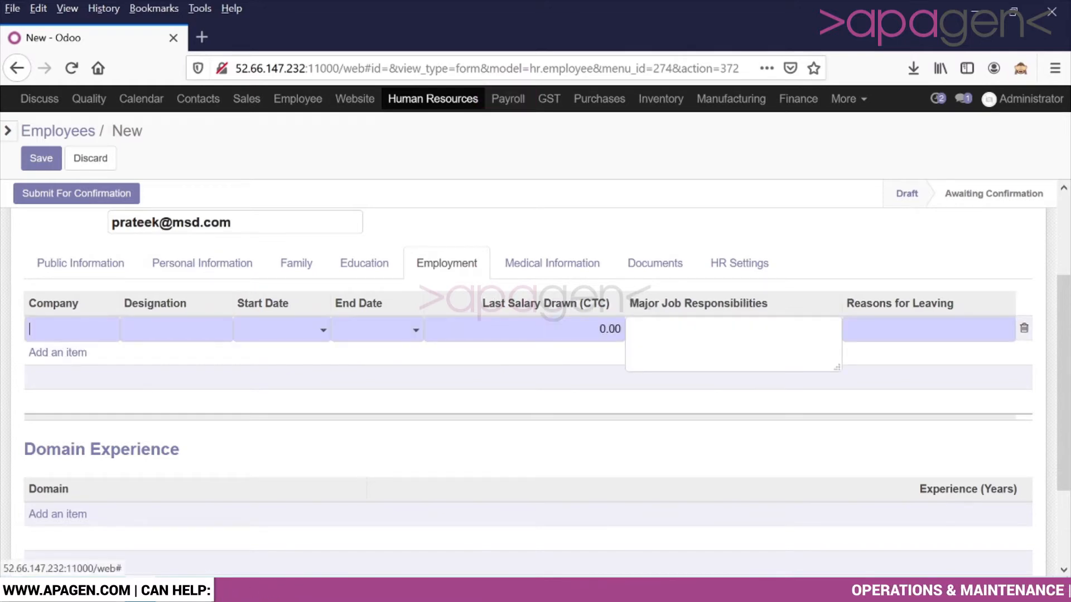
{"action": "type", "text": "AJK"}
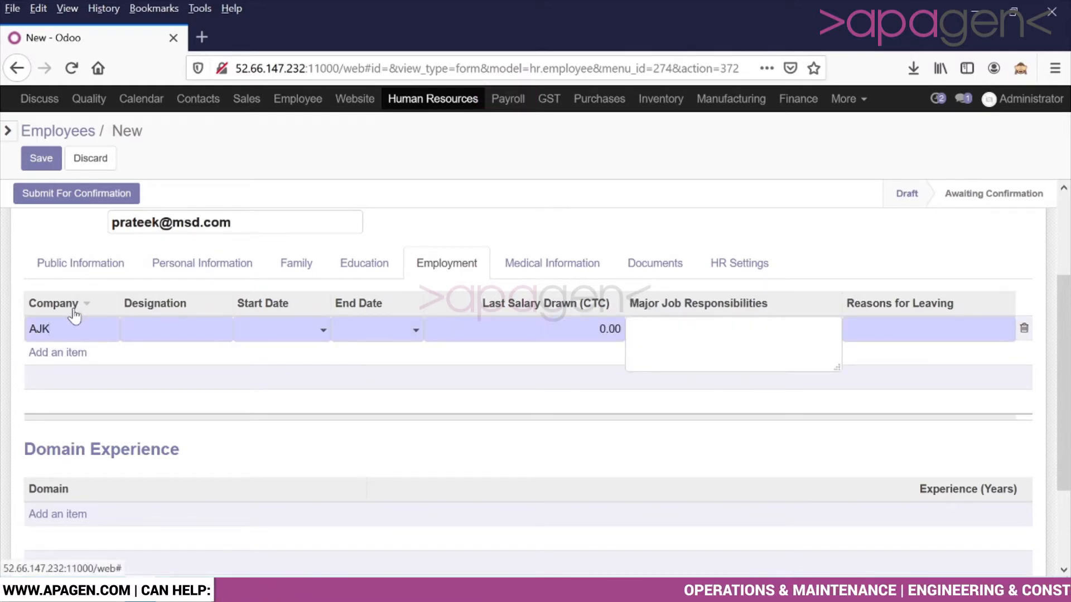
{"action": "type", "text": " Enterprises"}
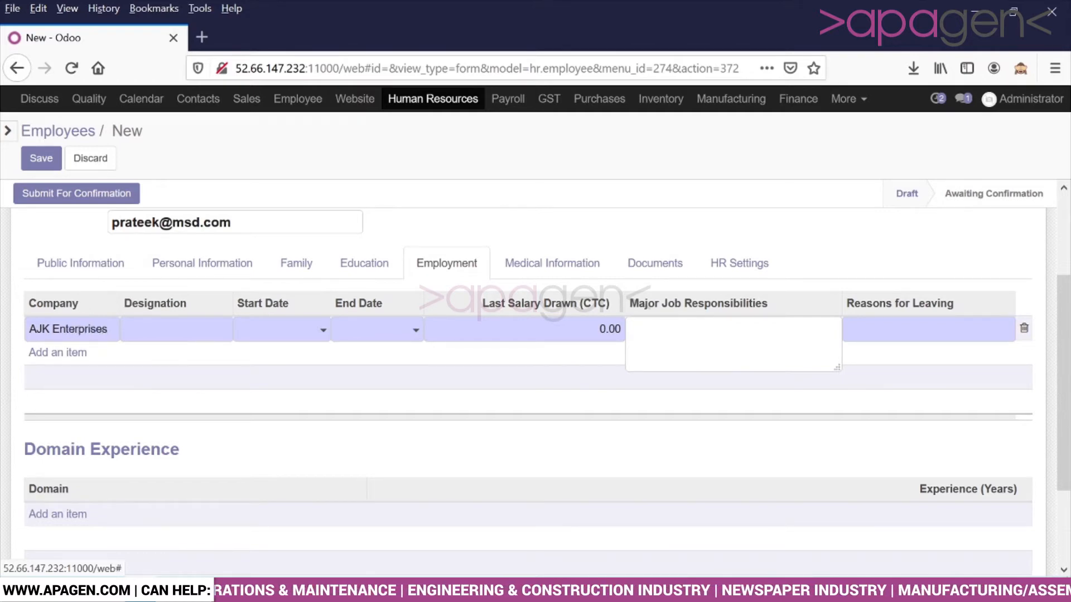
{"action": "type", "text": "Manager"}
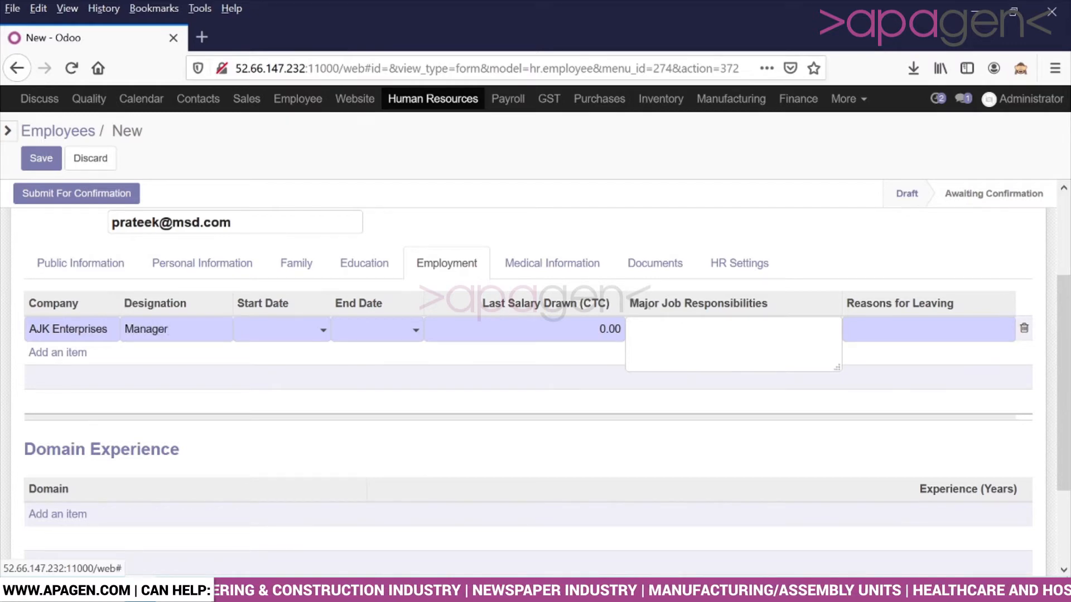
{"action": "left_click", "coordinate": [267, 329]}
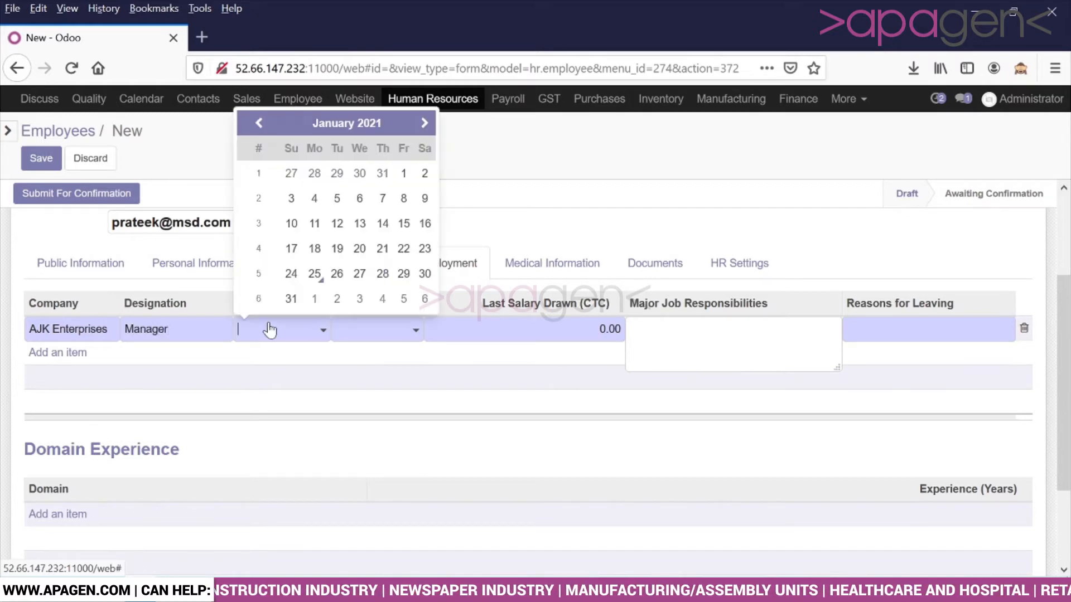
{"action": "left_click", "coordinate": [404, 174]}
{"action": "left_click", "coordinate": [396, 340]}
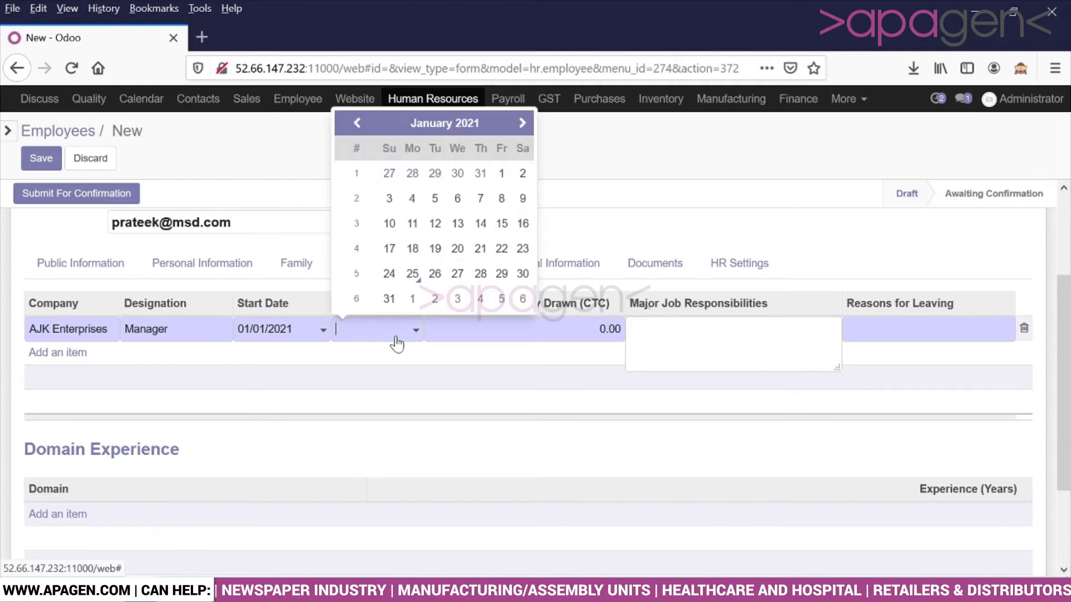
{"action": "left_click", "coordinate": [478, 223]}
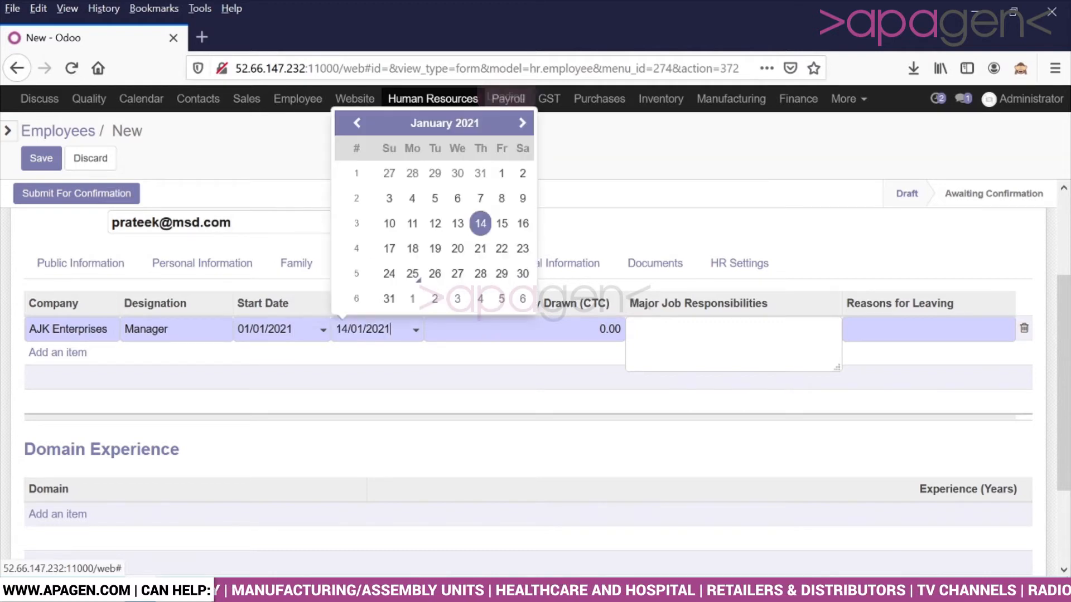
Step: Enter last salary 292929 and reason Resigned, keeping edits through the discard warnings
{"action": "key", "text": "Tab"}
{"action": "type", "text": "2929"}
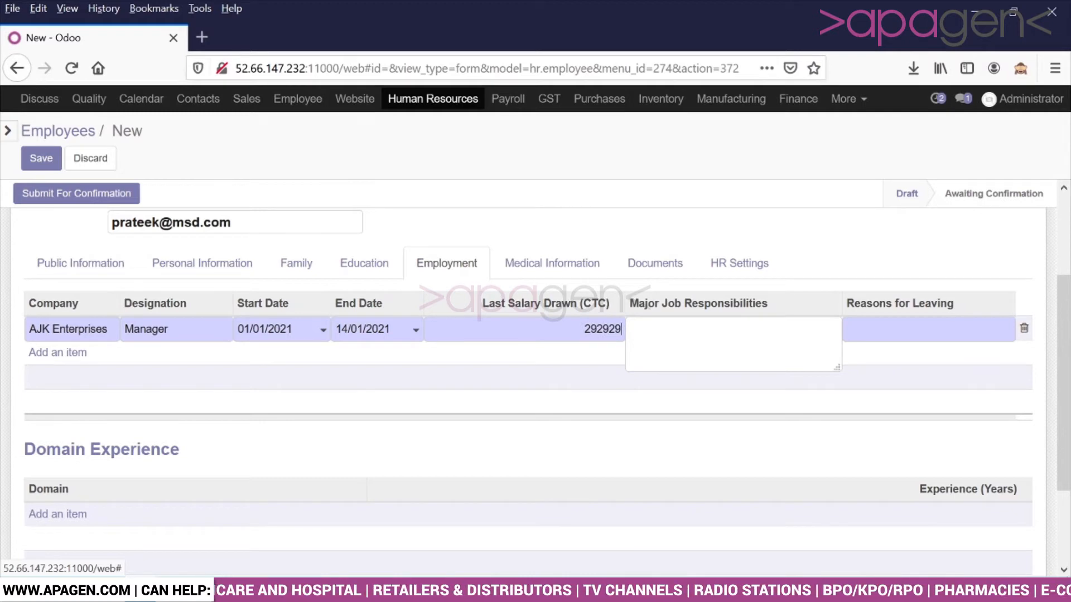
{"action": "type", "text": "29"}
{"action": "left_click", "coordinate": [592, 388]}
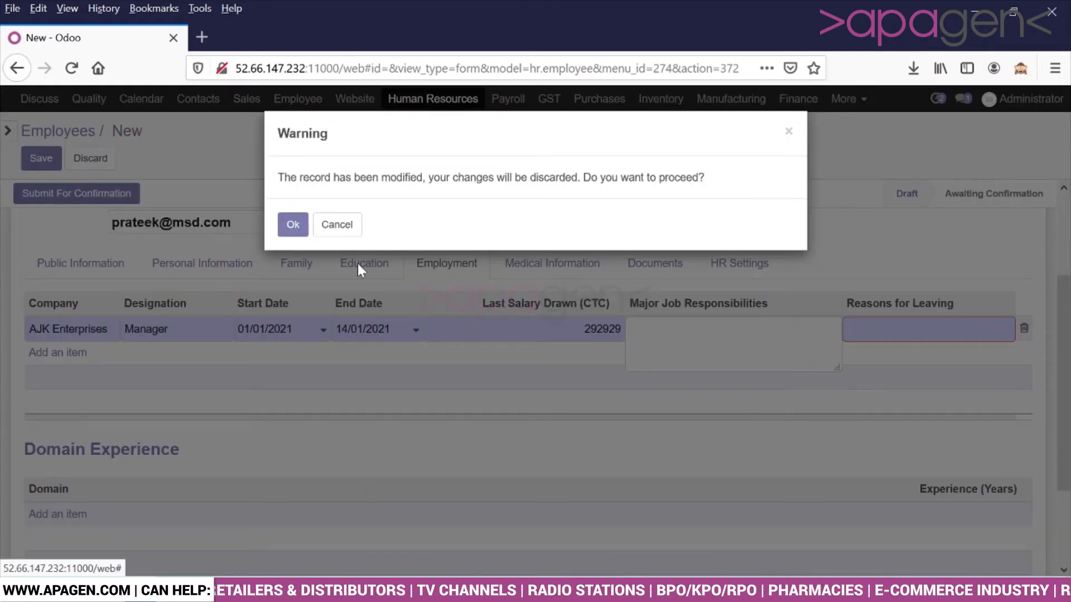
{"action": "left_click", "coordinate": [337, 225]}
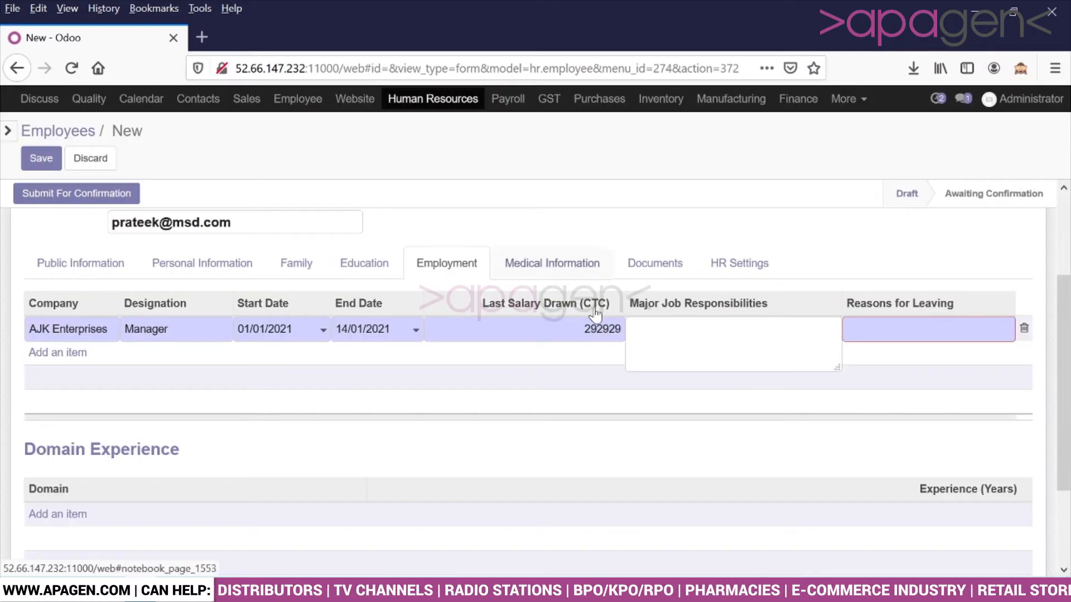
{"action": "left_click", "coordinate": [906, 336]}
{"action": "left_click", "coordinate": [335, 224]}
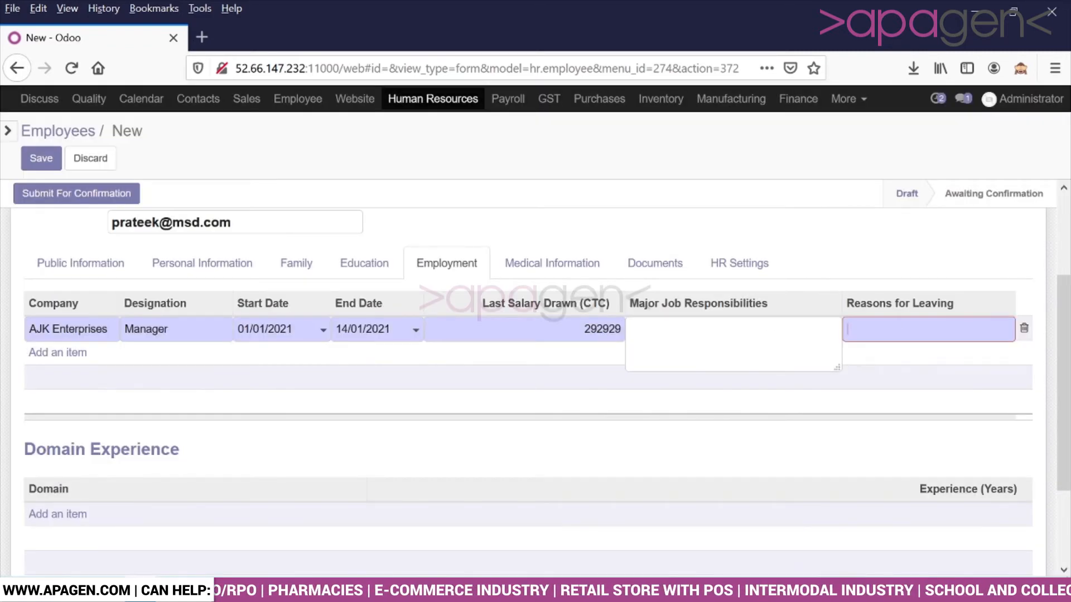
{"action": "type", "text": "Resigned"}
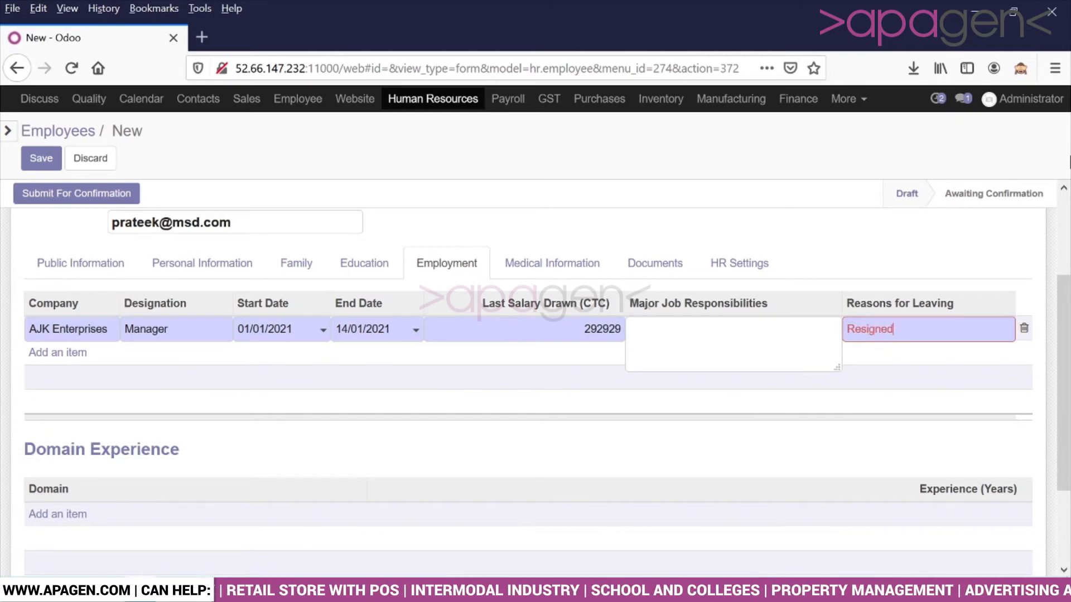
{"action": "left_click_drag", "start_coordinate": [1069, 333], "coordinate": [1058, 366]}
{"action": "left_click", "coordinate": [552, 313]}
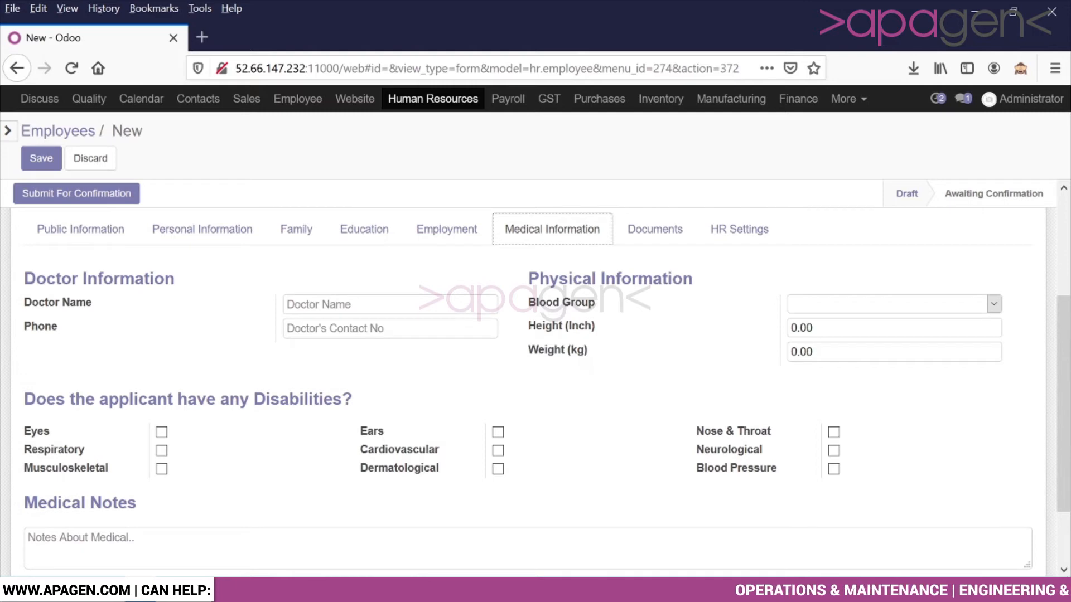
Step: Choose B+ as the blood group, then bring up the Documents section
{"action": "left_click", "coordinate": [831, 304]}
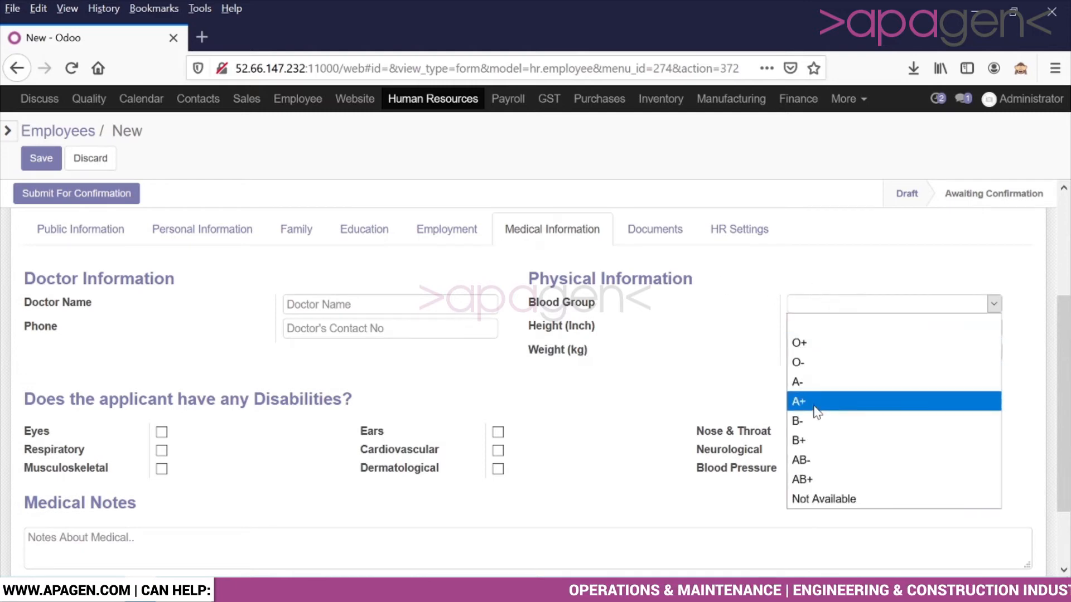
{"action": "left_click", "coordinate": [809, 441]}
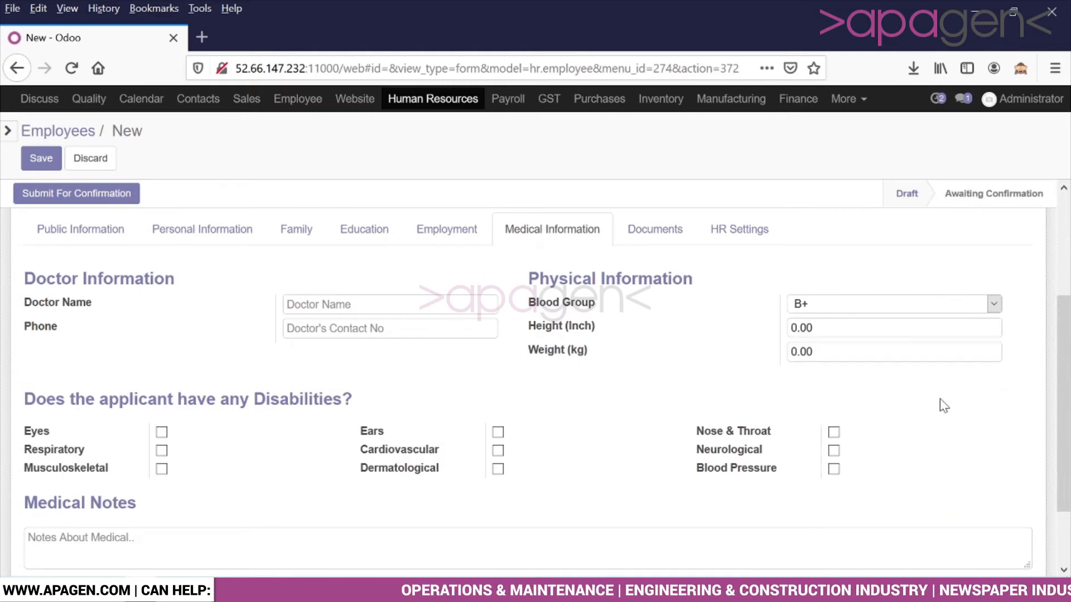
{"action": "left_click_drag", "start_coordinate": [1067, 357], "coordinate": [1067, 407]}
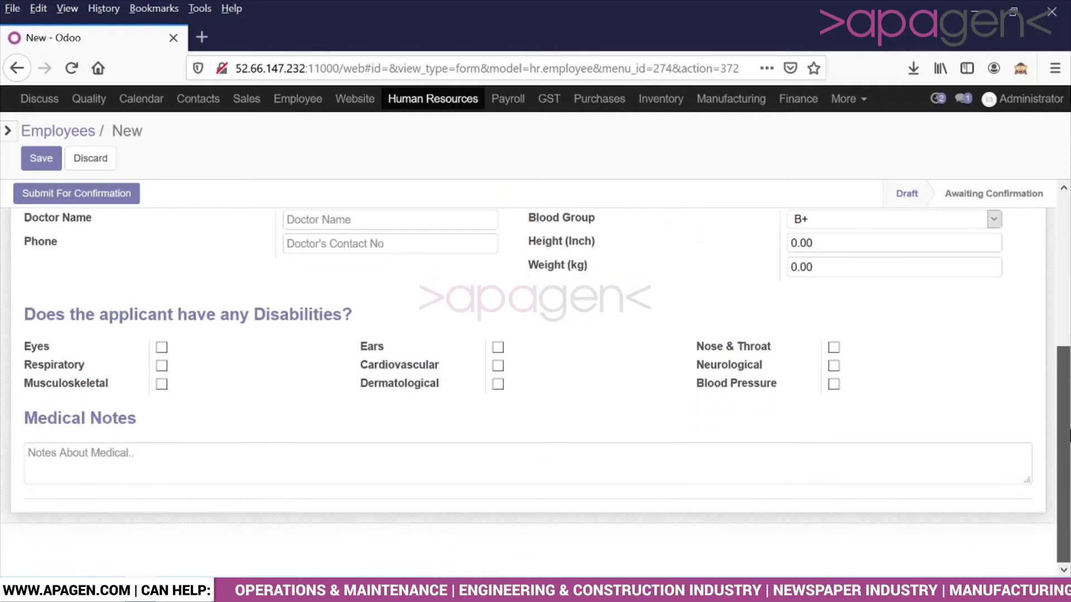
{"action": "scroll", "coordinate": [1068, 407], "scroll_direction": "up", "scroll_amount": 3}
{"action": "left_click", "coordinate": [687, 286]}
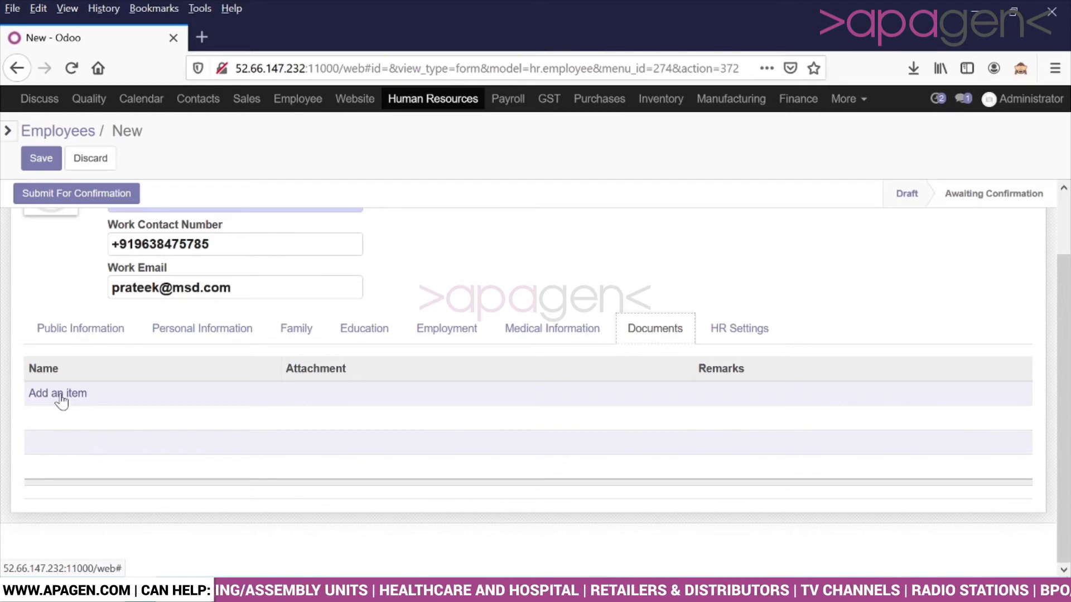
Step: Set the date of joining to 25/01/2021 under HR Settings, auto-filling the next evaluation date
{"action": "left_click", "coordinate": [731, 328]}
{"action": "scroll", "coordinate": [633, 304], "scroll_direction": "down", "scroll_amount": 2}
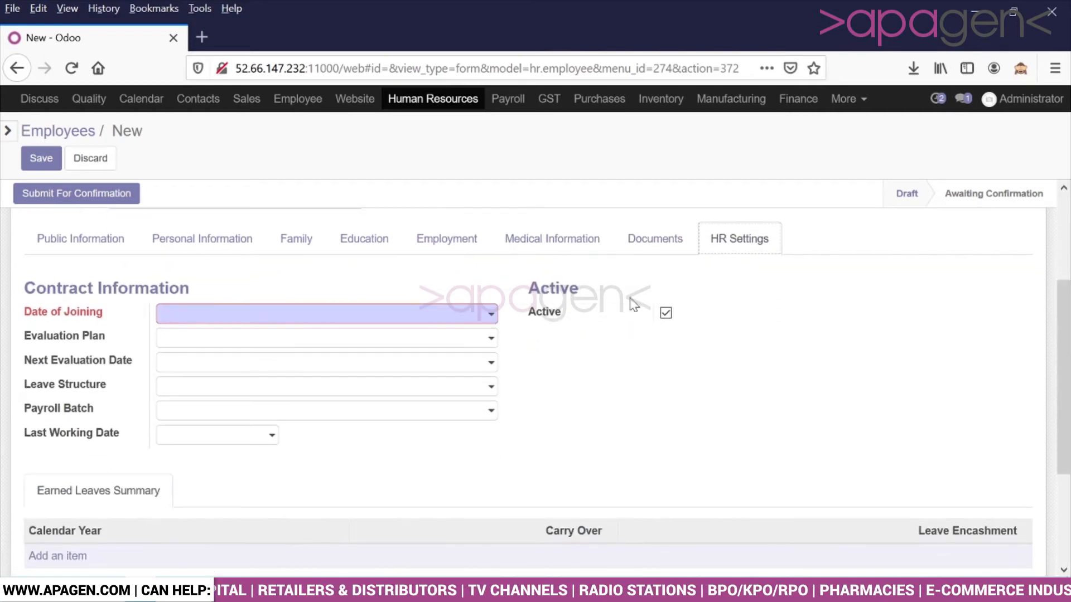
{"action": "left_click", "coordinate": [416, 320]}
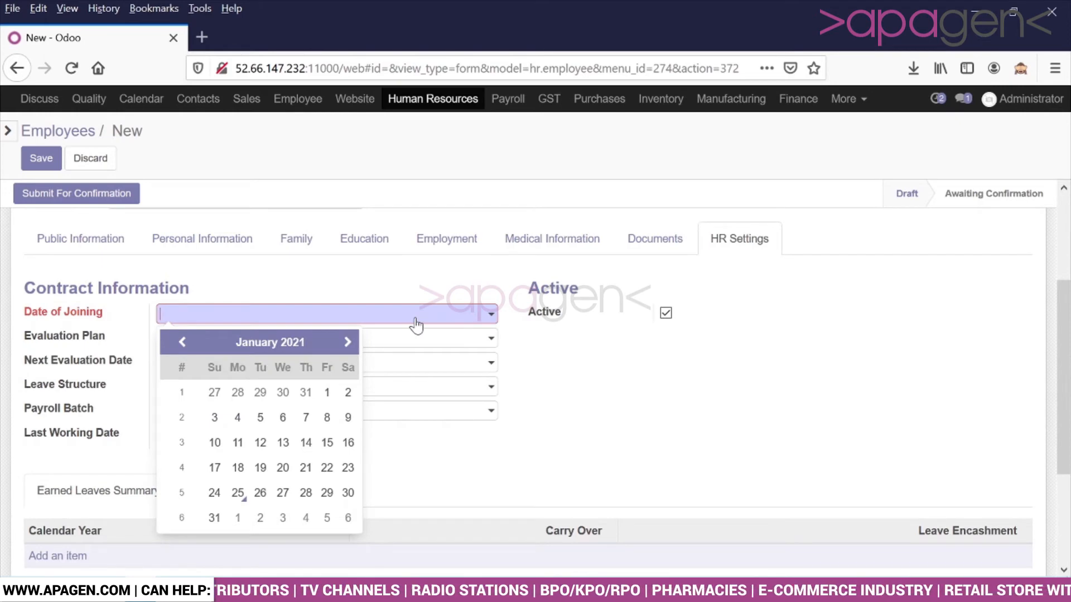
{"action": "left_click", "coordinate": [239, 494]}
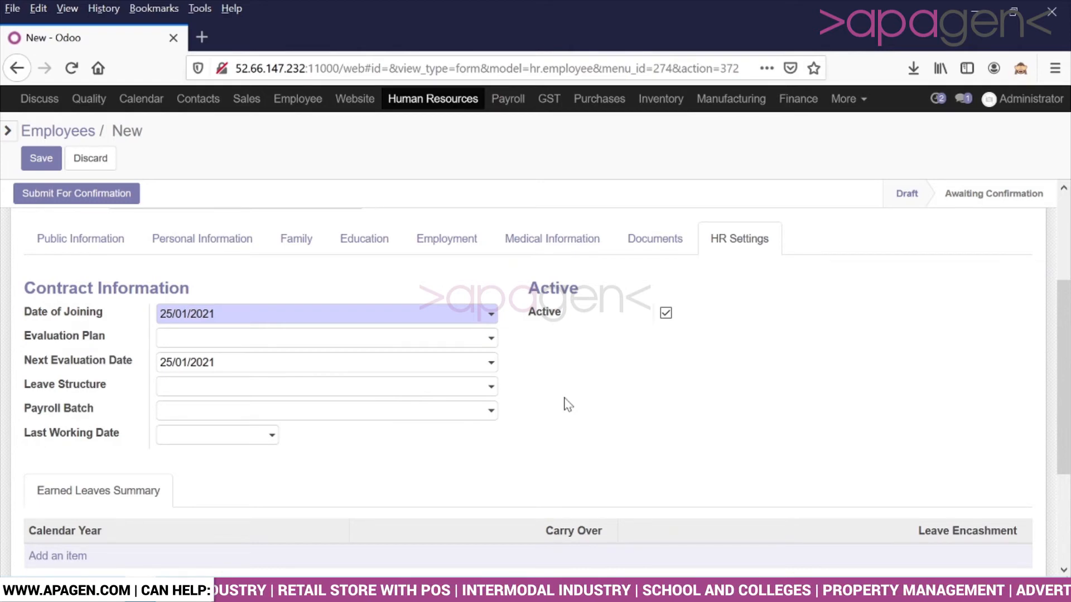
{"action": "left_click_drag", "start_coordinate": [1066, 339], "coordinate": [1066, 428]}
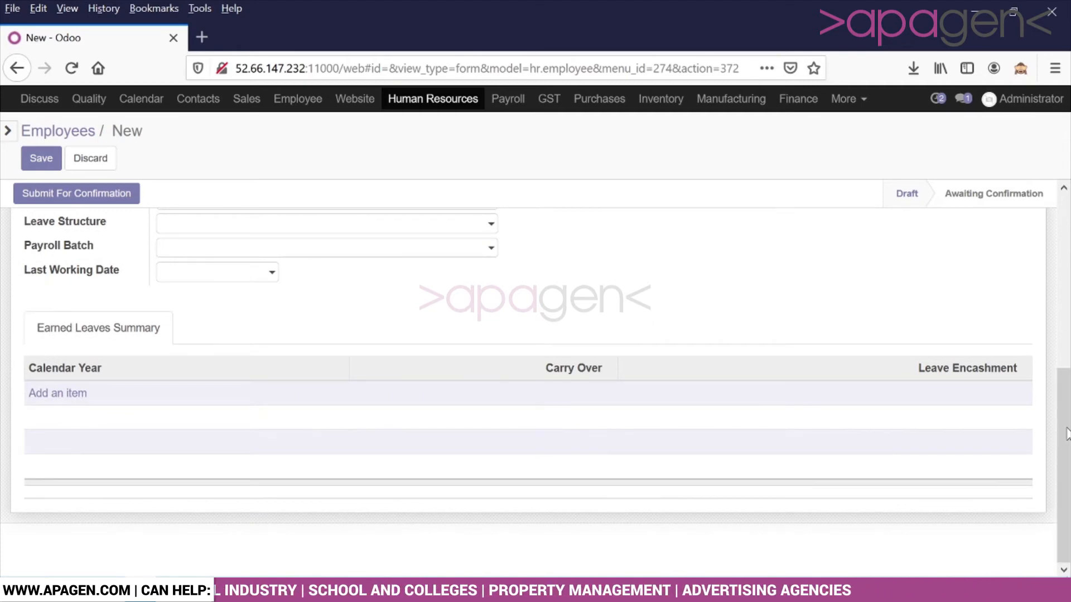
{"action": "left_click_drag", "start_coordinate": [1067, 428], "coordinate": [1066, 194]}
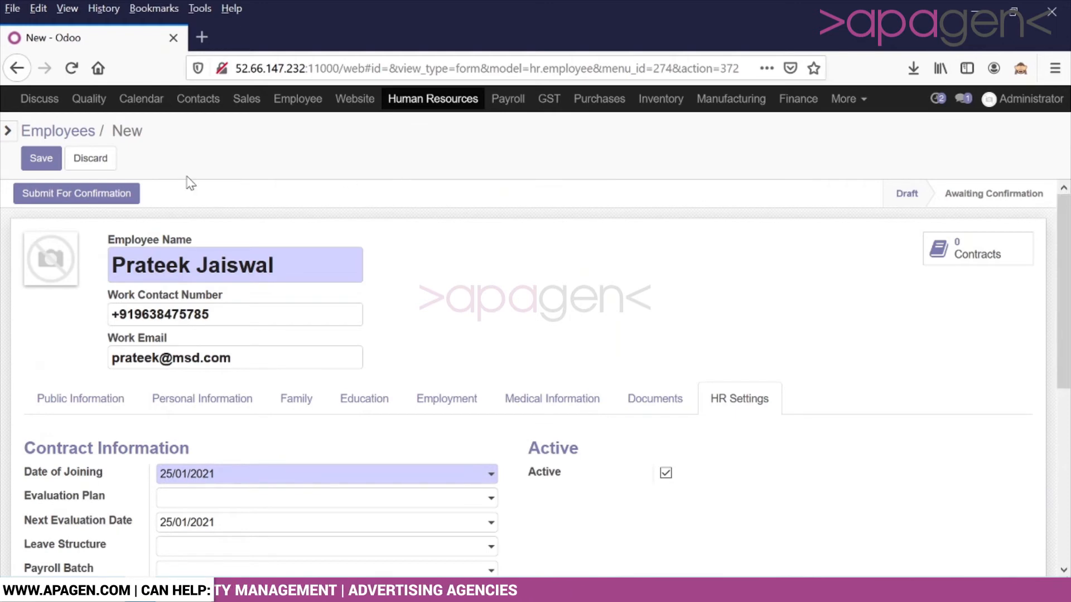
Step: Try saving, dismiss the duplicate-UAN error, and untick Has PAN Card in Personal Information
{"action": "left_click", "coordinate": [42, 158]}
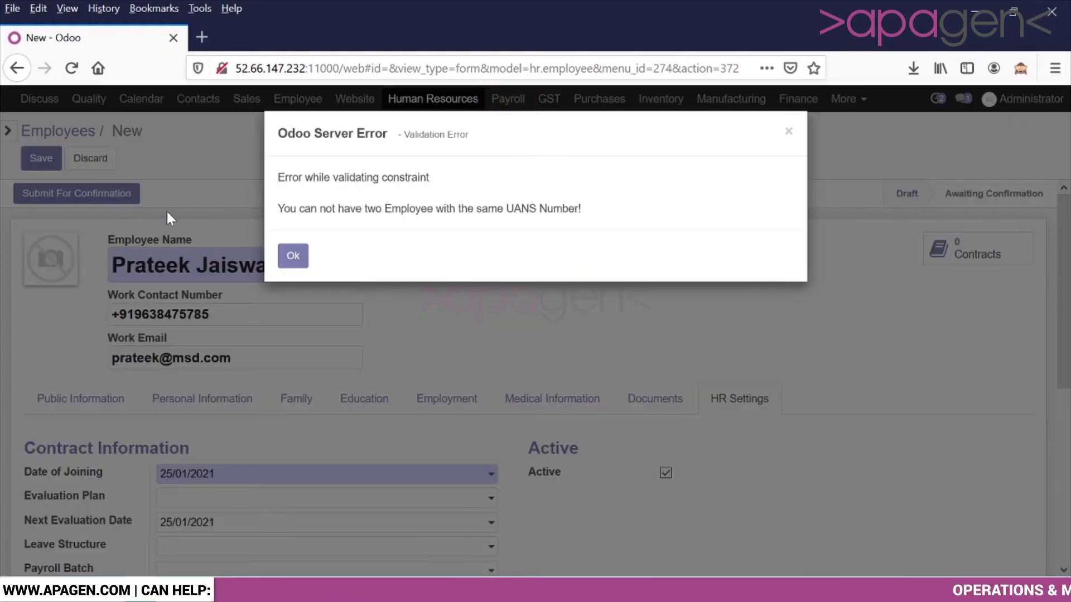
{"action": "left_click", "coordinate": [293, 256]}
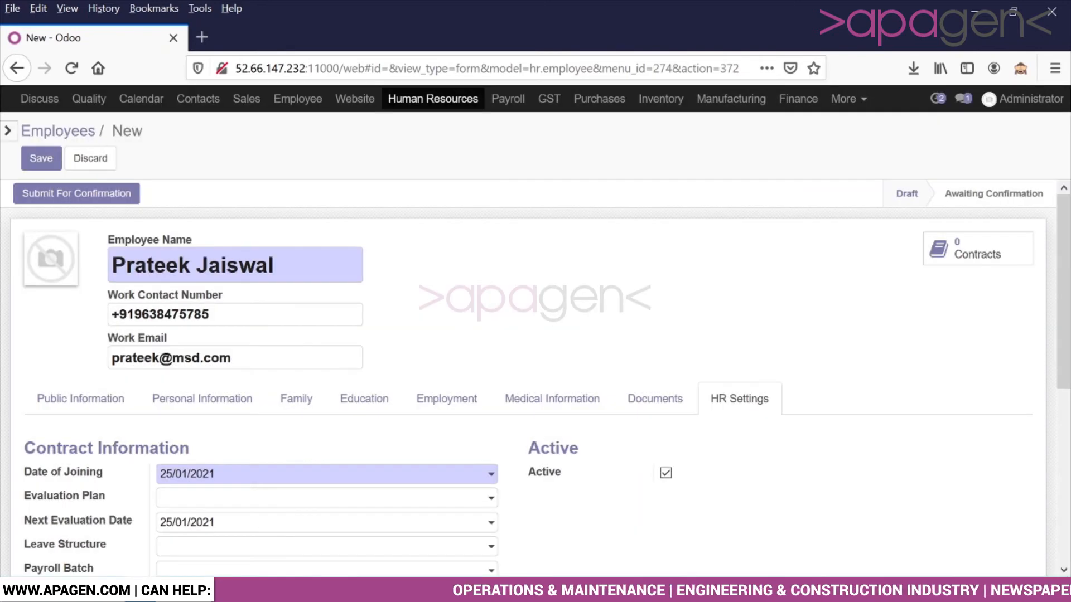
{"action": "left_click", "coordinate": [195, 399]}
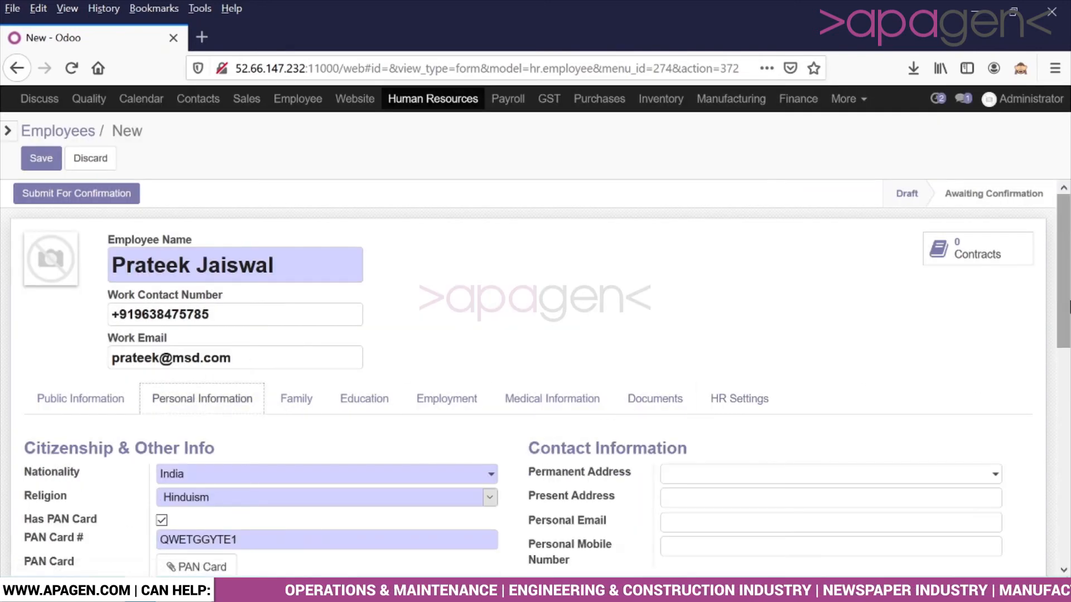
{"action": "left_click_drag", "start_coordinate": [1064, 307], "coordinate": [1070, 417]}
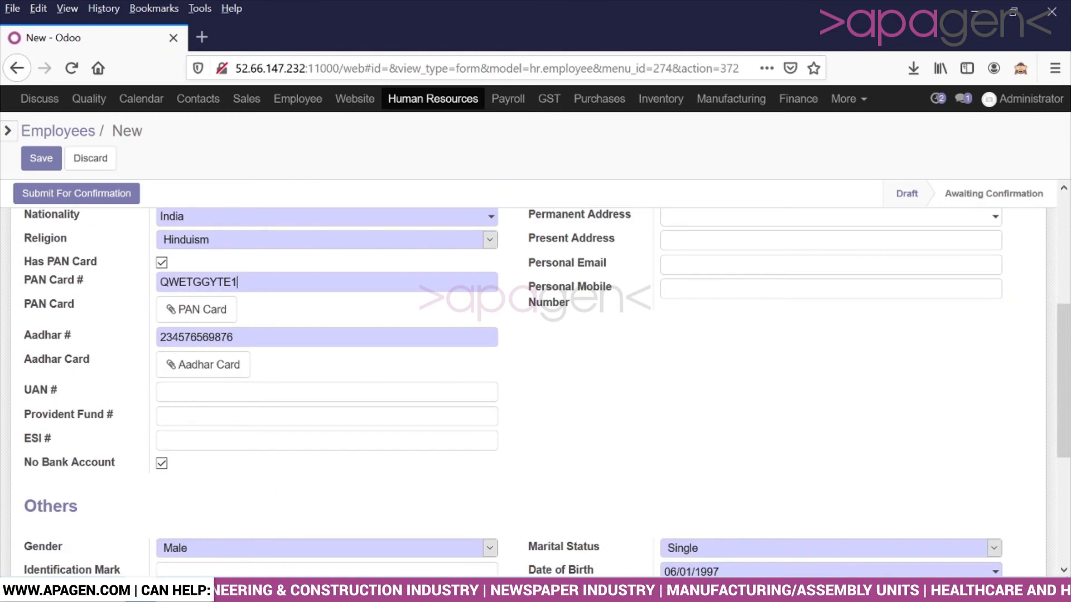
{"action": "key", "text": "ctrl+a"}
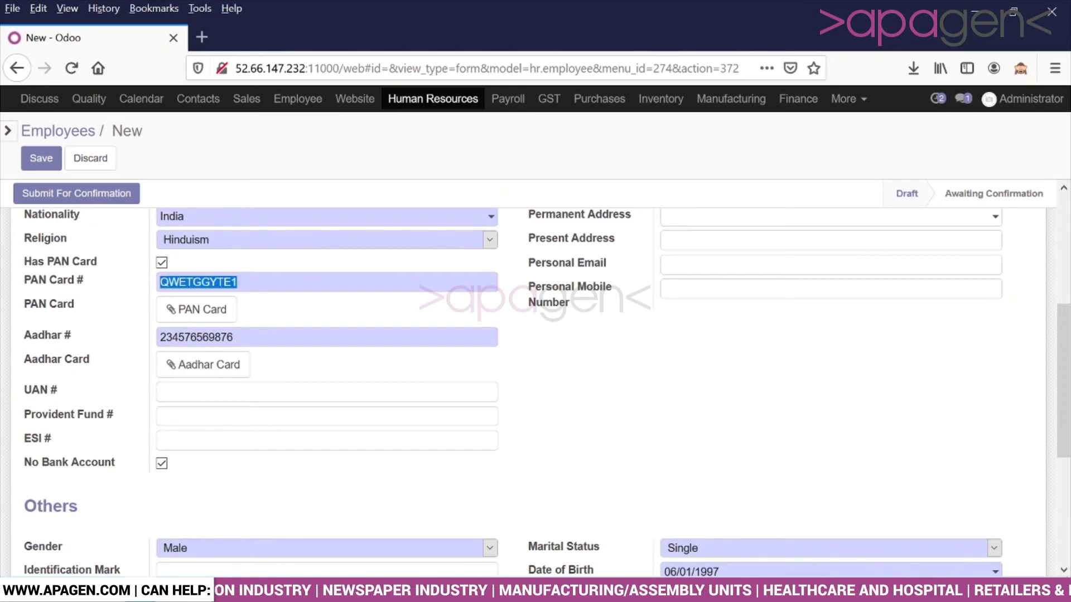
{"action": "left_click", "coordinate": [162, 264]}
Step: Fill in a new UAN number and save the employee record successfully
{"action": "left_click", "coordinate": [35, 160]}
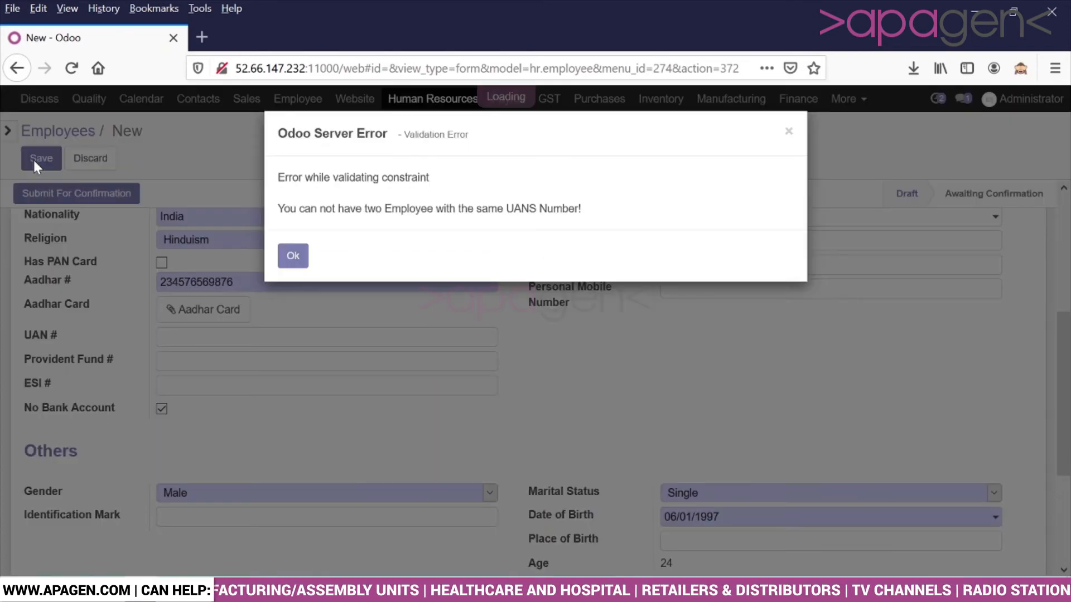
{"action": "left_click", "coordinate": [293, 257]}
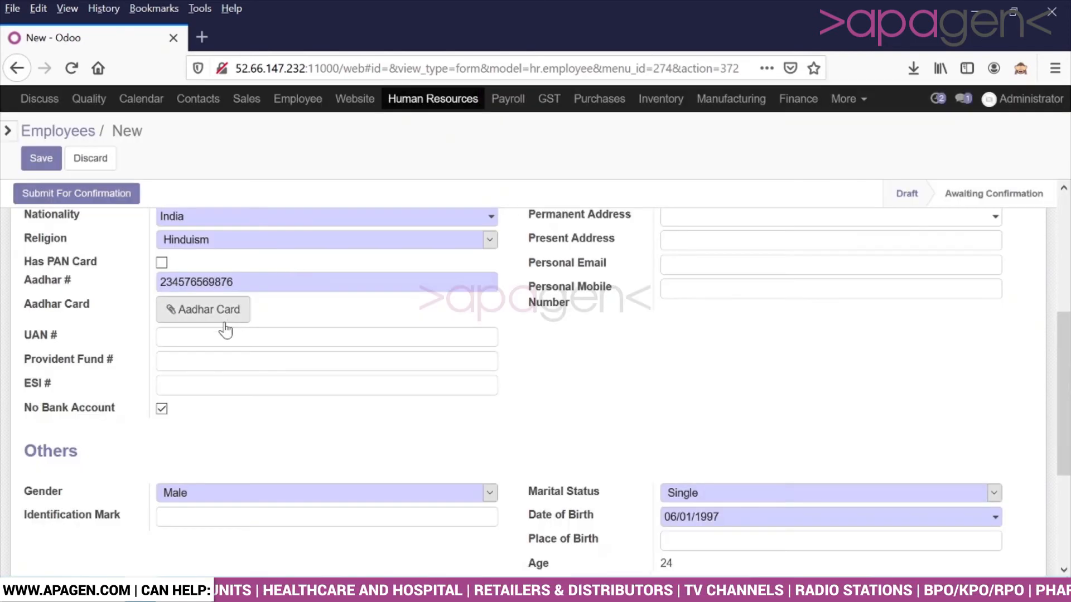
{"action": "left_click", "coordinate": [160, 337]}
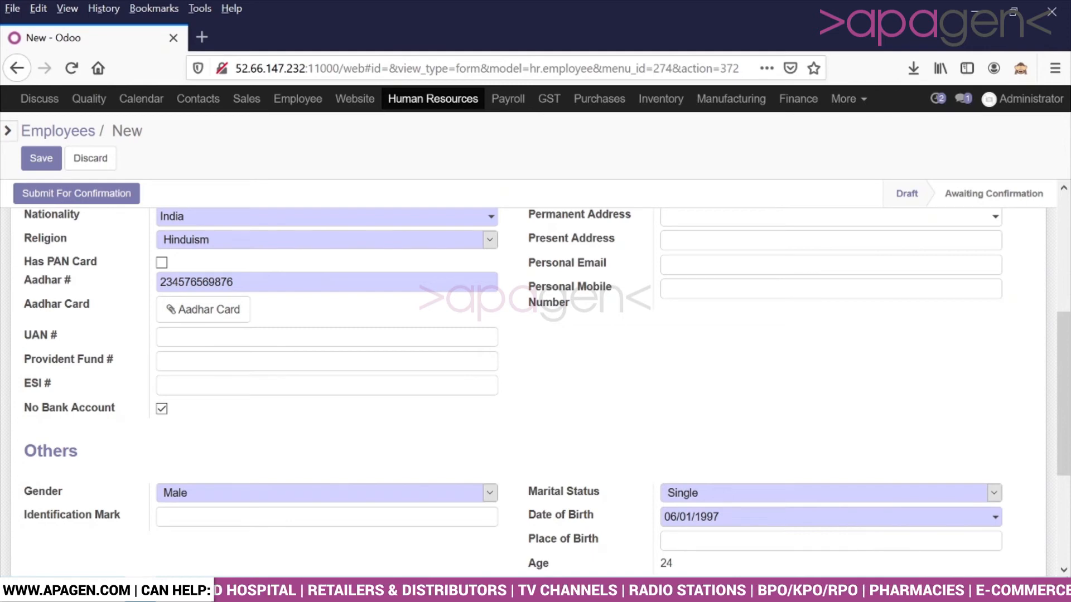
{"action": "type", "text": "Q"}
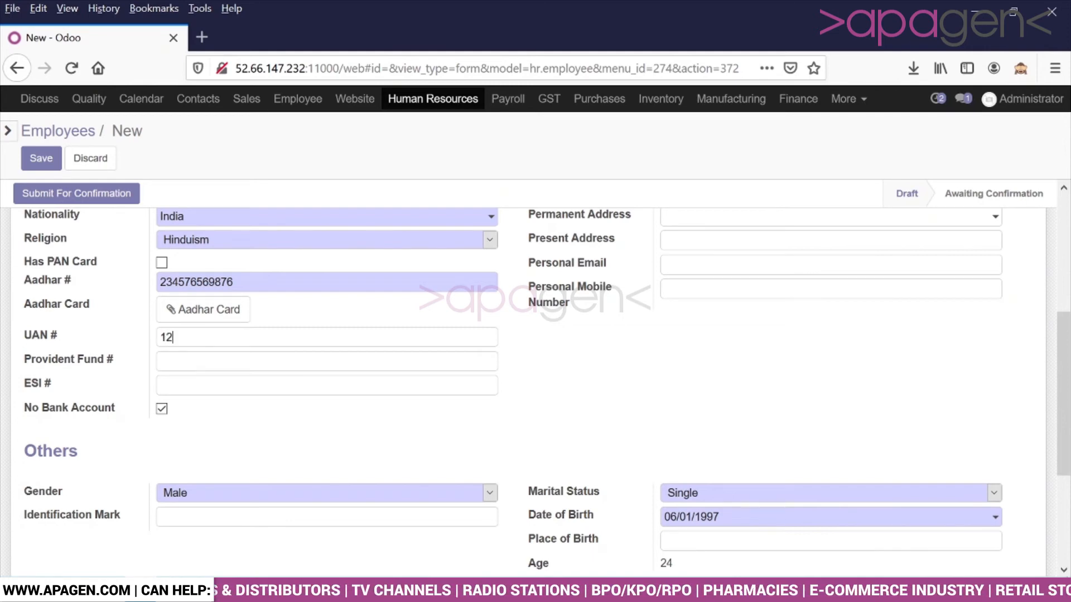
{"action": "type", "text": "234"}
{"action": "left_click", "coordinate": [41, 159]}
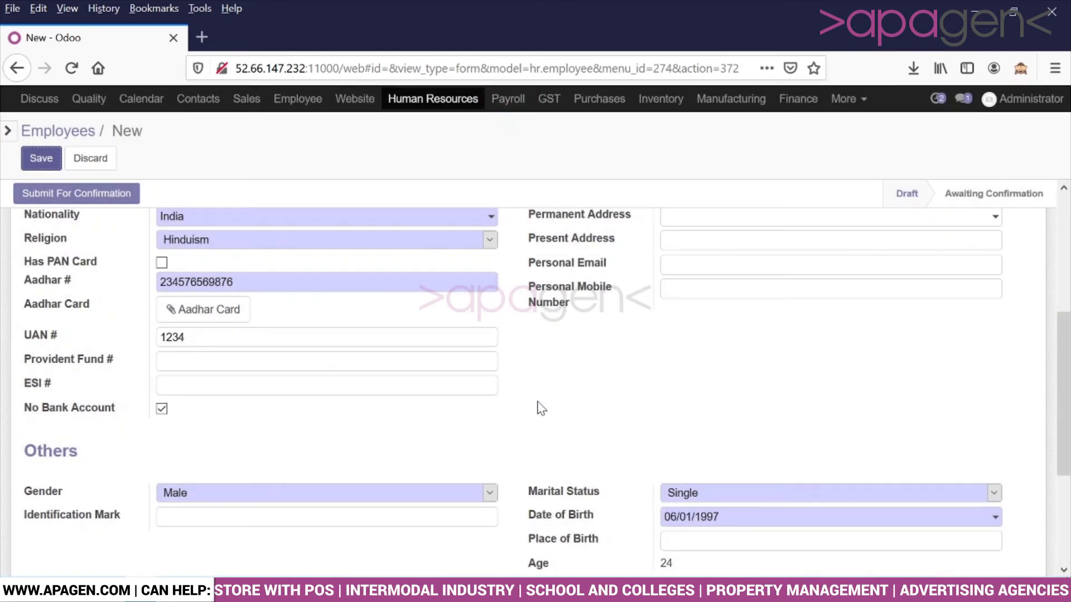
{"action": "scroll", "coordinate": [537, 410], "scroll_direction": "up", "scroll_amount": 5}
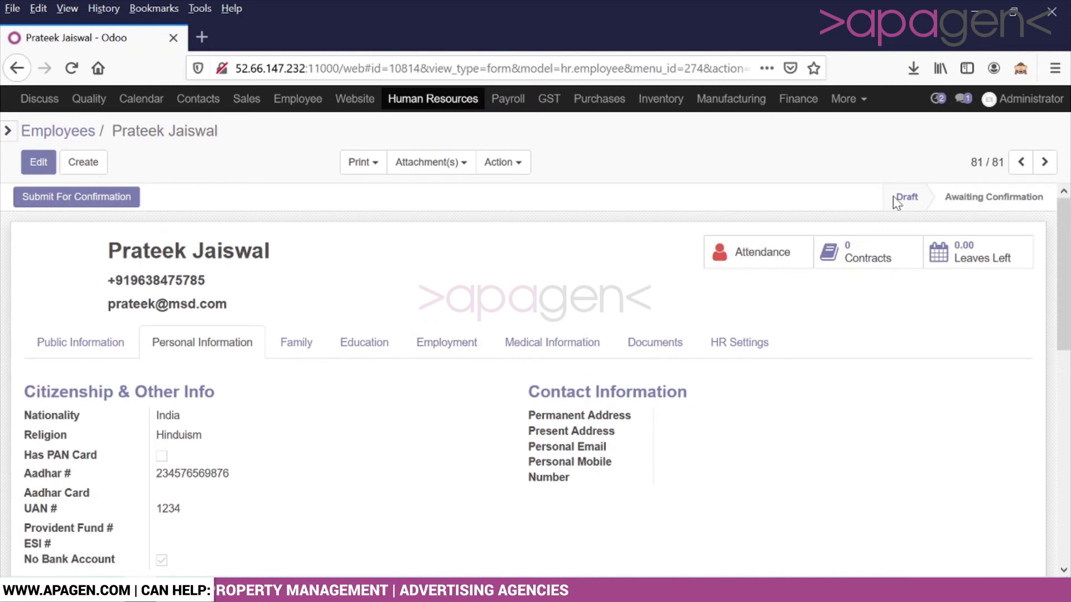
Step: Submit the draft employee for confirmation, then confirm it to generate the employee code
{"action": "left_click", "coordinate": [68, 201]}
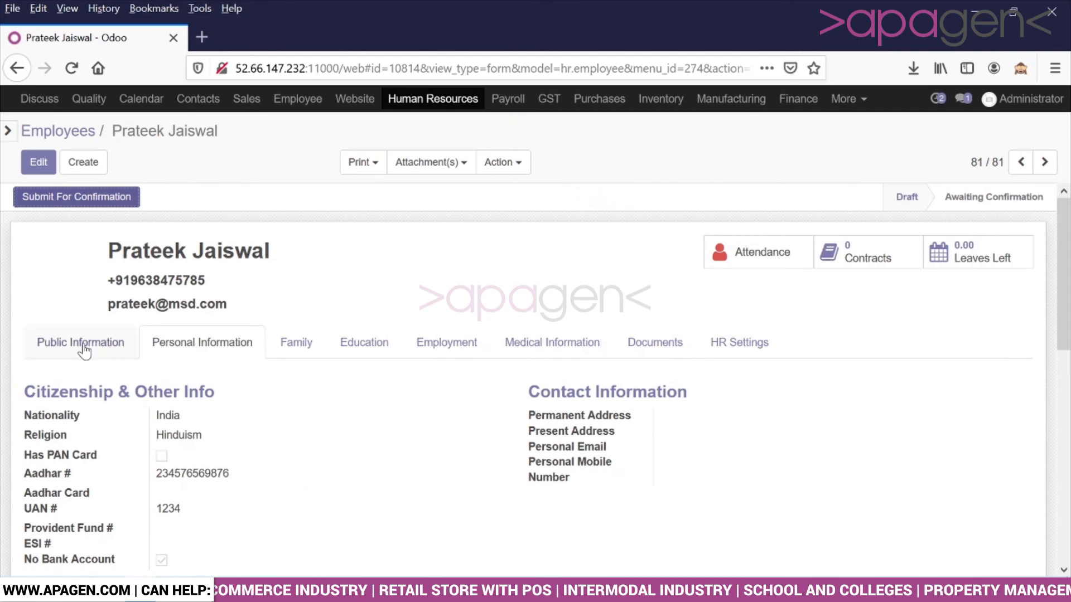
{"action": "left_click", "coordinate": [84, 349]}
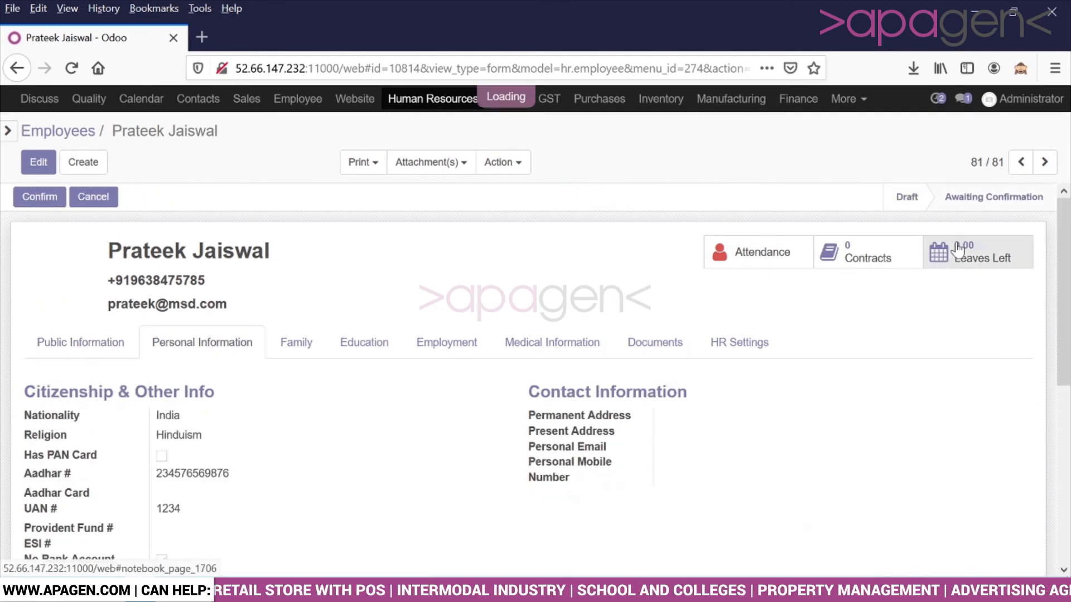
{"action": "left_click", "coordinate": [106, 341]}
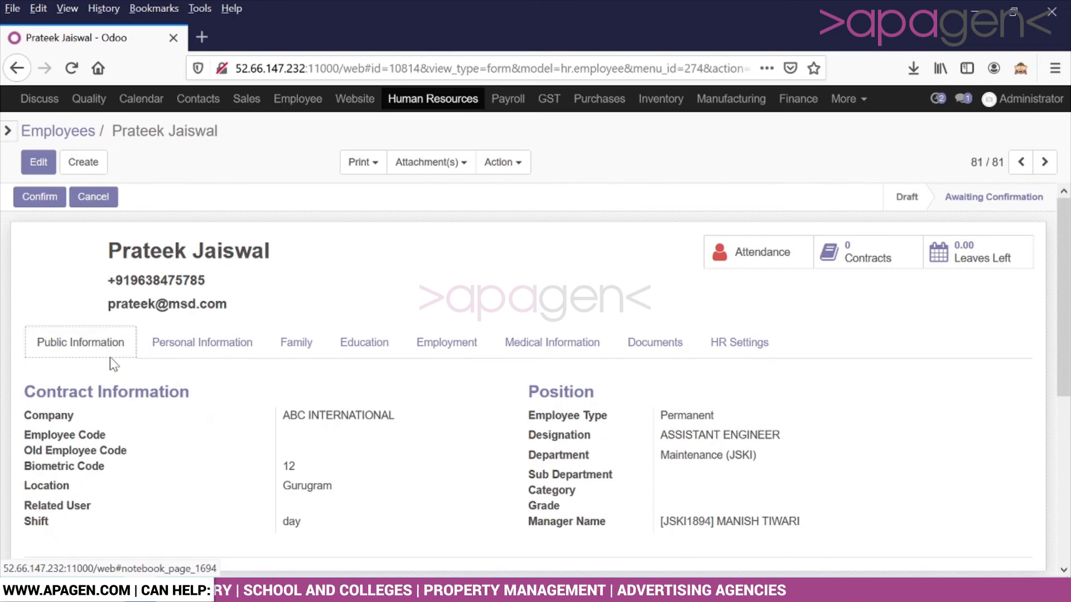
{"action": "left_click", "coordinate": [39, 199]}
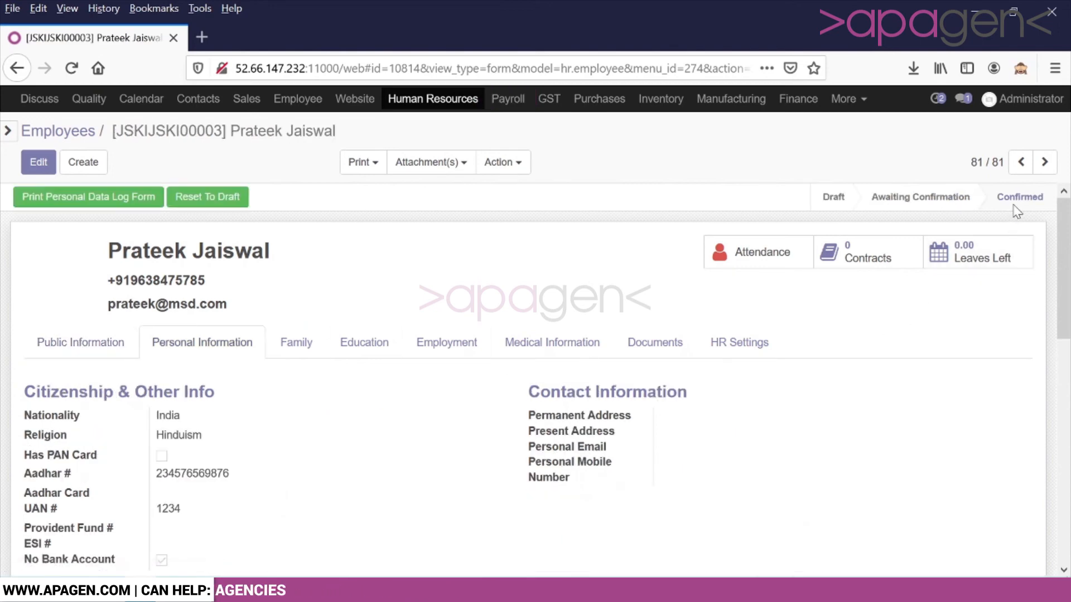
Step: Review the Public, Personal, Family, Education, Employment, Medical, Documents and HR Settings sections
{"action": "left_click", "coordinate": [131, 349]}
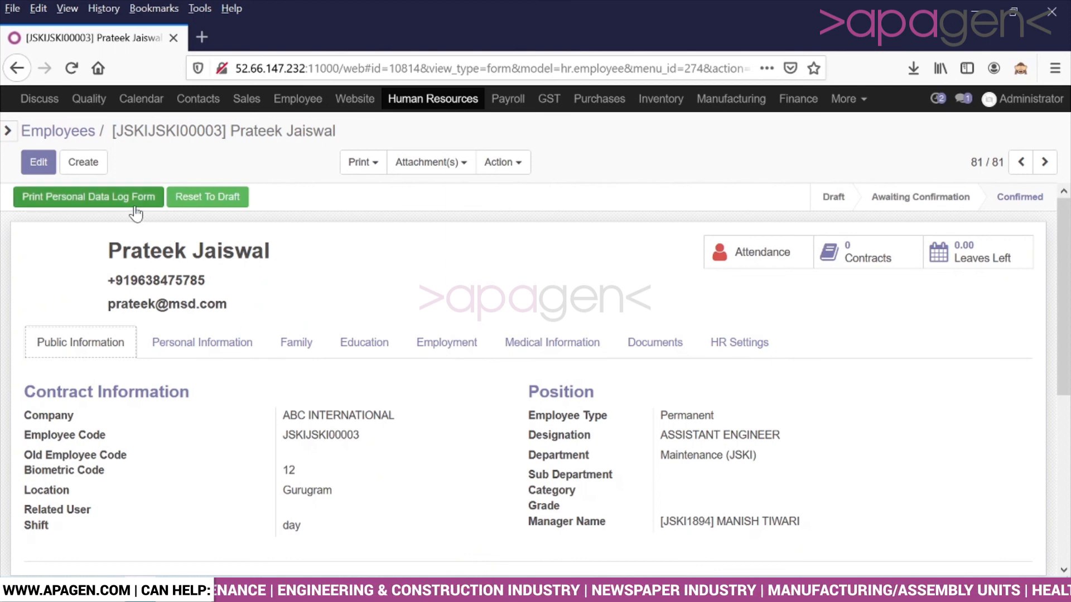
{"action": "left_click", "coordinate": [146, 343]}
{"action": "left_click", "coordinate": [320, 351]}
{"action": "left_click", "coordinate": [341, 355]}
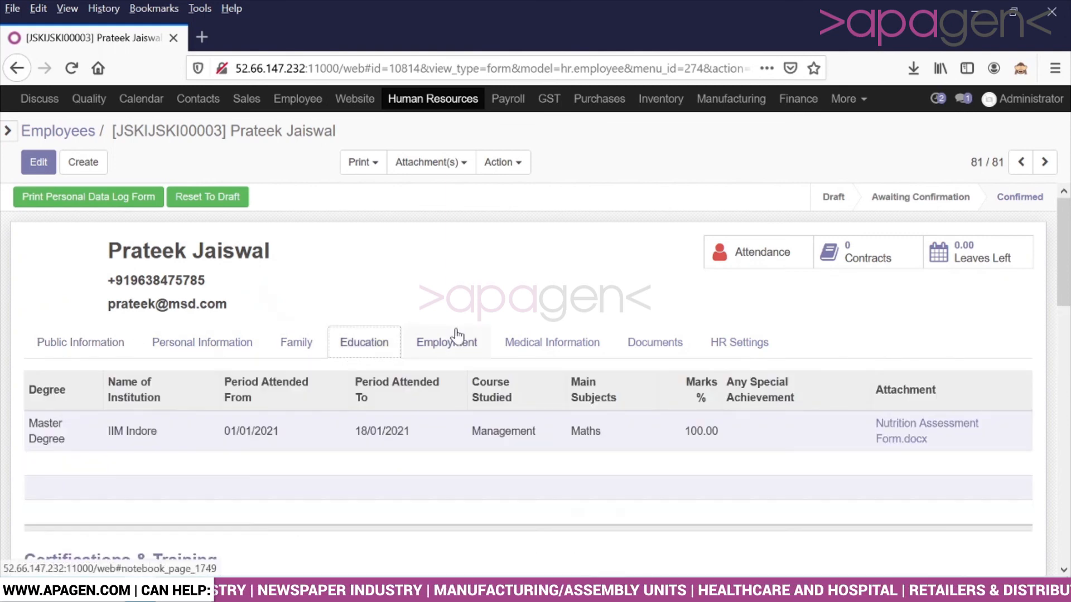
{"action": "left_click", "coordinate": [455, 341]}
{"action": "left_click", "coordinate": [520, 343]}
{"action": "left_click", "coordinate": [628, 347]}
{"action": "left_click", "coordinate": [734, 342]}
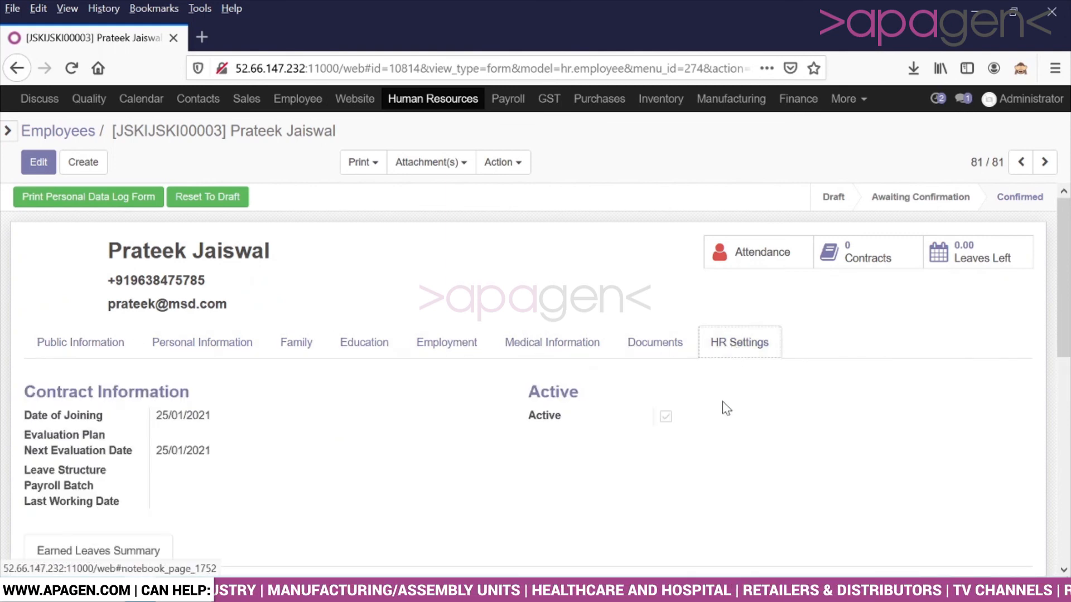
{"action": "scroll", "coordinate": [725, 407], "scroll_direction": "down", "scroll_amount": 3}
{"action": "scroll", "coordinate": [725, 406], "scroll_direction": "up", "scroll_amount": 3}
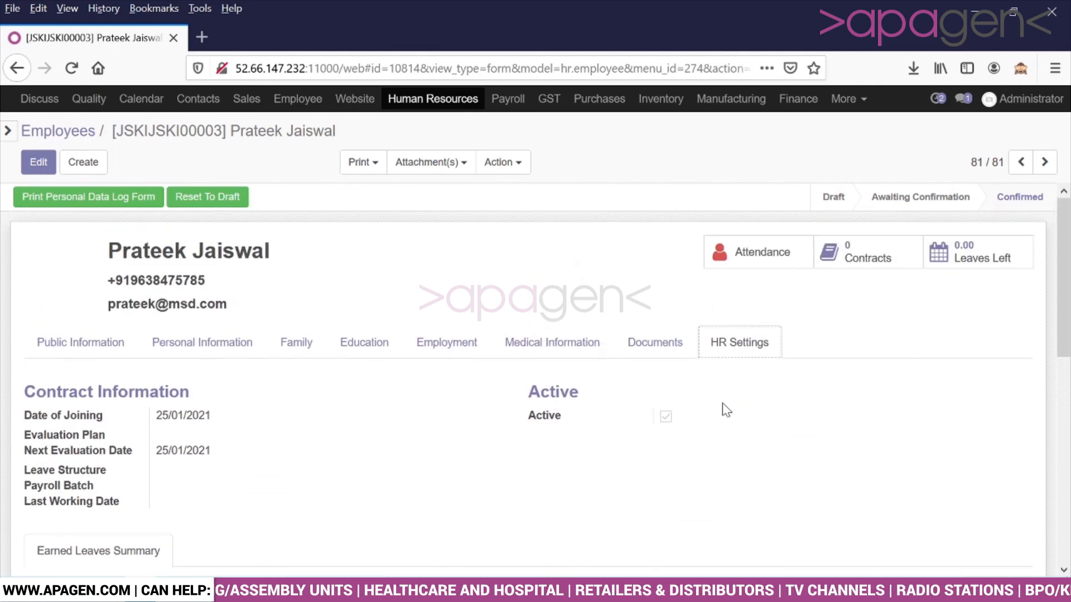